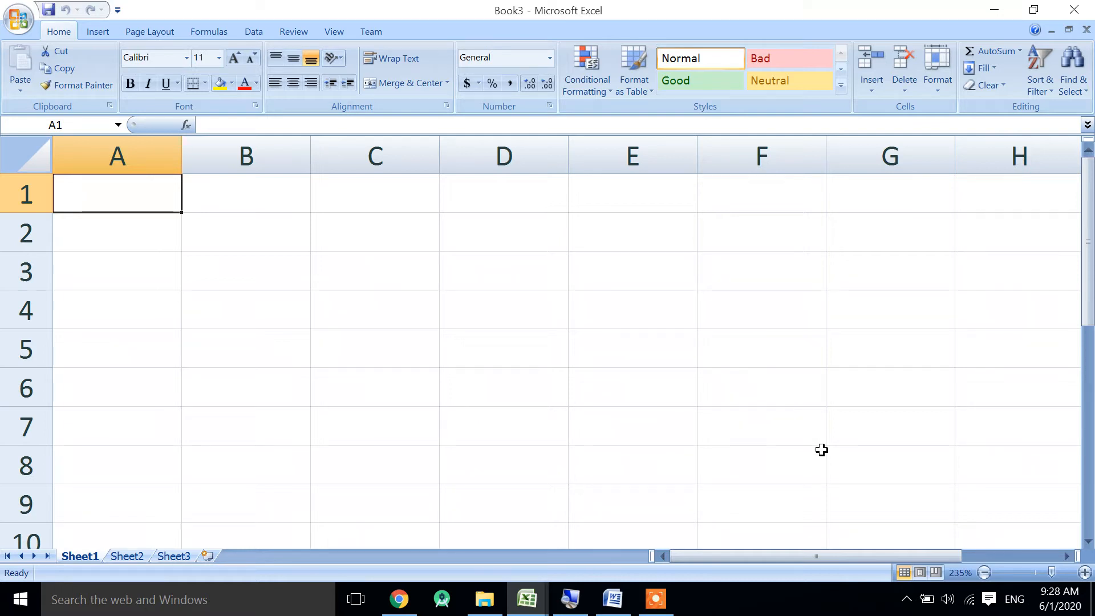
- Merge and center cells A1 to E1 and enter the title "EX: SI (Simple Interest)"
{"action": "key", "text": "shift+Right"}
{"action": "key", "text": "shift+Right"}
{"action": "key", "text": "shift+Right"}
{"action": "key", "text": "shift+Right"}
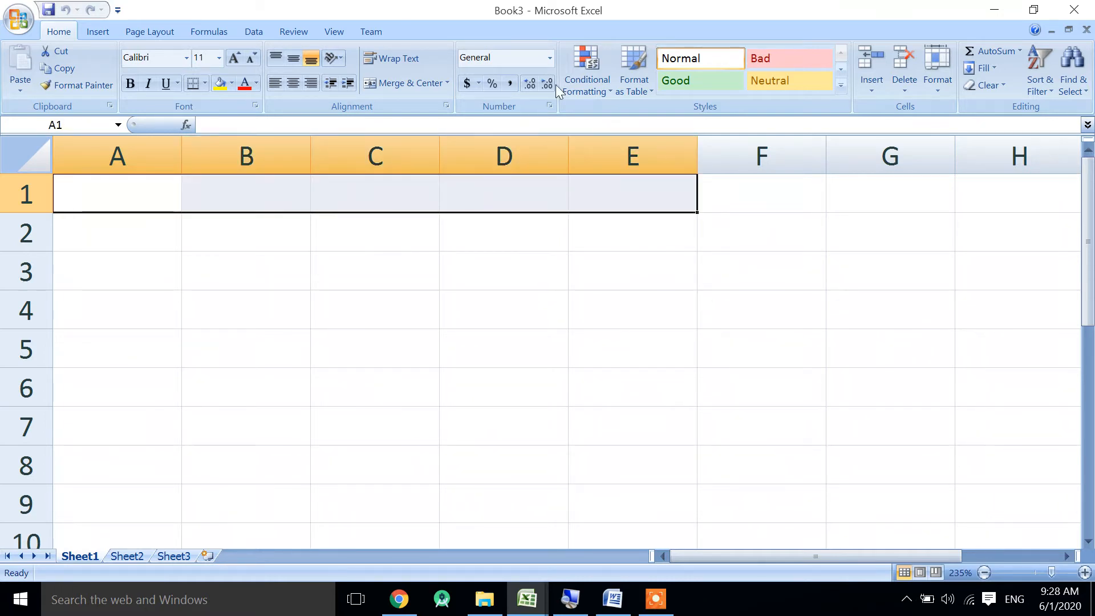
{"action": "left_click", "coordinate": [410, 81]}
{"action": "type", "text": "EW"}
{"action": "key", "text": "BackSpace"}
{"action": "type", "text": "X:"}
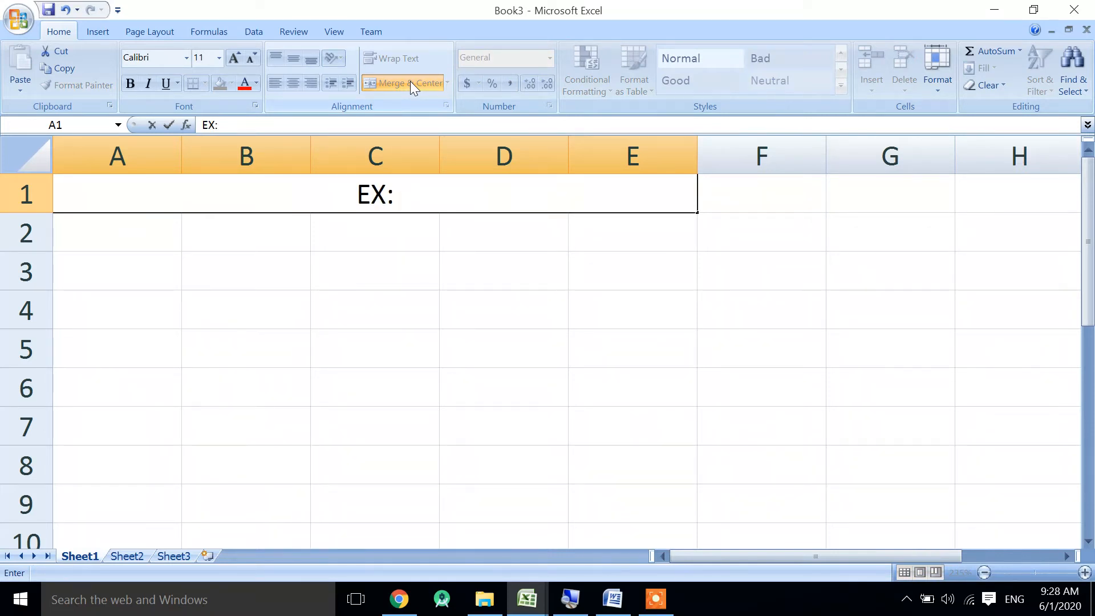
{"action": "type", "text": " S"}
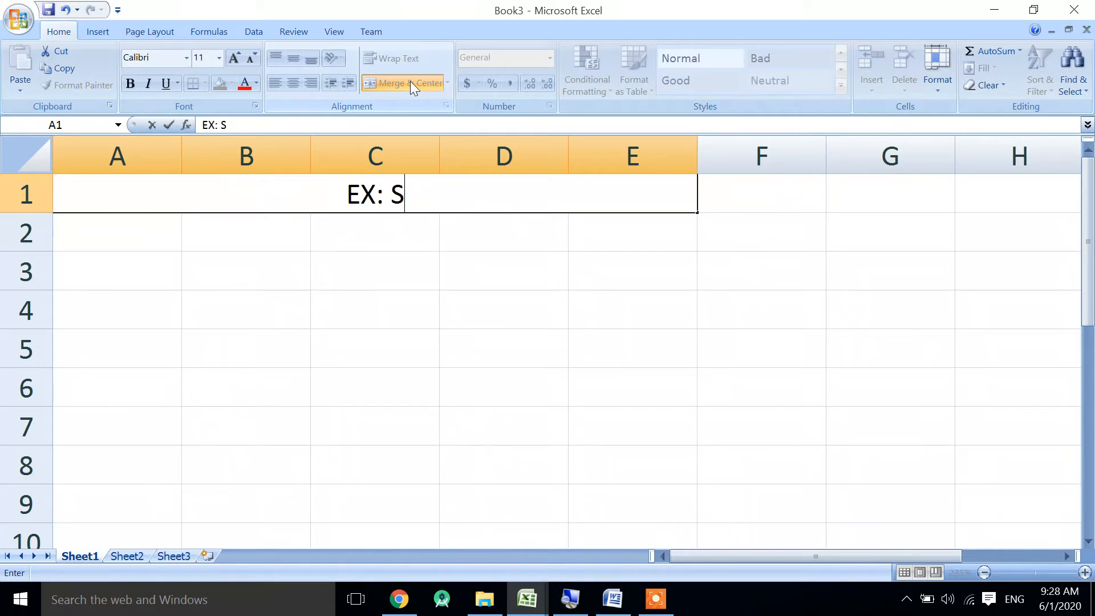
{"action": "type", "text": "I (Simpl"}
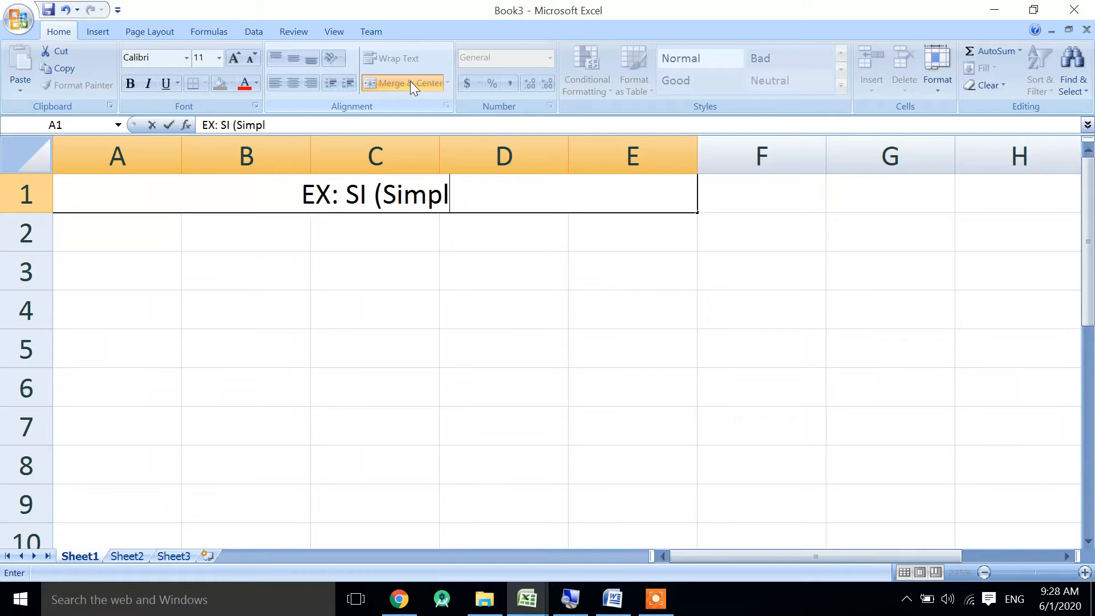
{"action": "type", "text": "e Interest)"}
{"action": "key", "text": "Return"}
- Label cell A2 "SI" and enter "Principle" in B2
{"action": "type", "text": "SI"}
{"action": "key", "text": "Tab"}
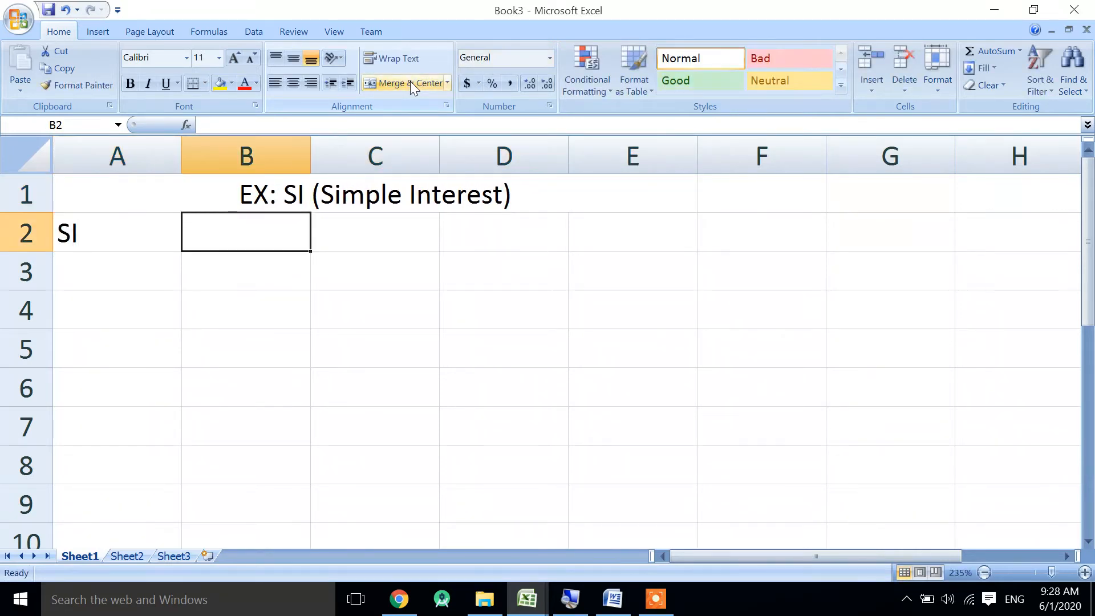
{"action": "type", "text": "Prin"}
{"action": "key", "text": "BackSpace"}
{"action": "type", "text": "inciple"}
{"action": "key", "text": "Return"}
- Extend the text in B2 to read "Principle x Rate x Time"
{"action": "key", "text": "Up"}
{"action": "key", "text": "Right"}
{"action": "double_click", "coordinate": [290, 231]}
{"action": "type", "text": "x FRate"}
{"action": "key", "text": "BackSpace"}
{"action": "key", "text": "BackSpace"}
{"action": "key", "text": "BackSpace"}
{"action": "key", "text": "BackSpace"}
{"action": "key", "text": "BackSpace"}
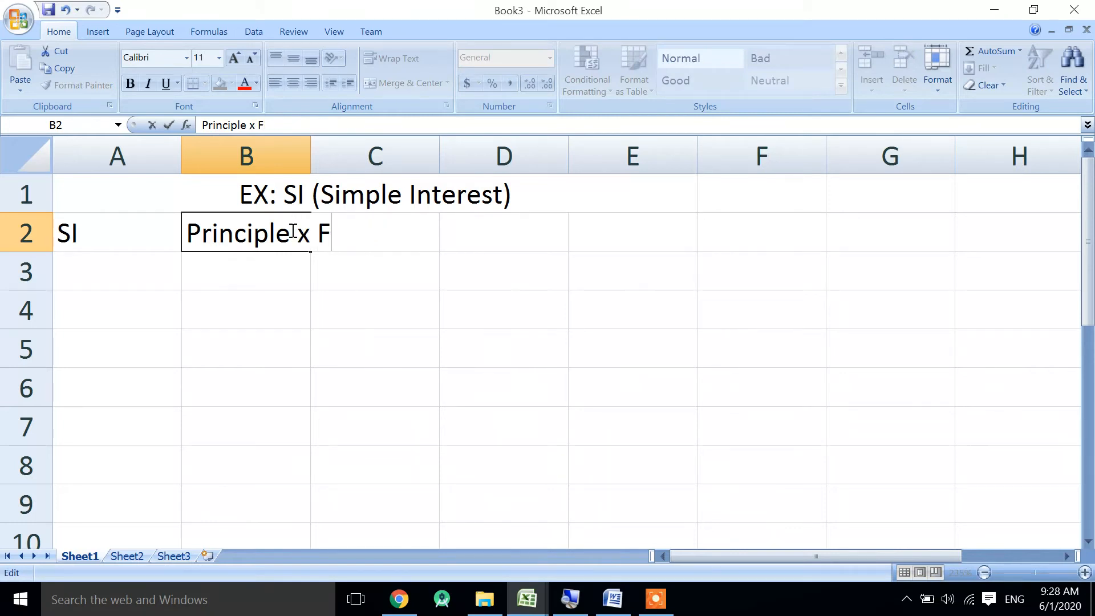
{"action": "type", "text": "Rate x Time"}
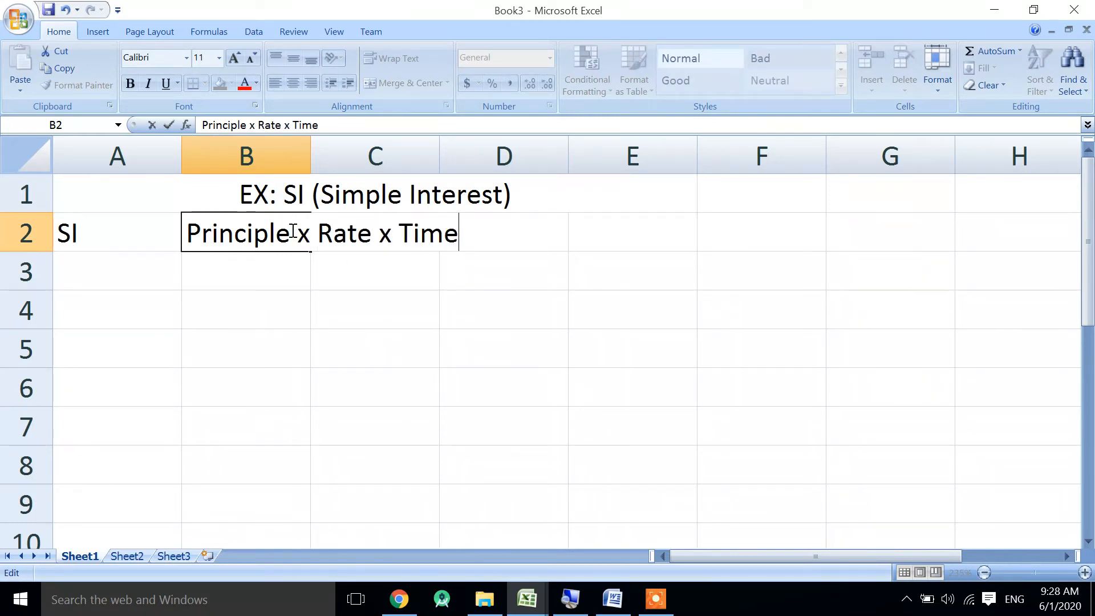
{"action": "key", "text": "Return"}
- Merge and center the "Principle x Rate x Time" text across cells B2 to D2
{"action": "left_click_drag", "start_coordinate": [291, 231], "coordinate": [513, 232]}
{"action": "left_click", "coordinate": [415, 81]}
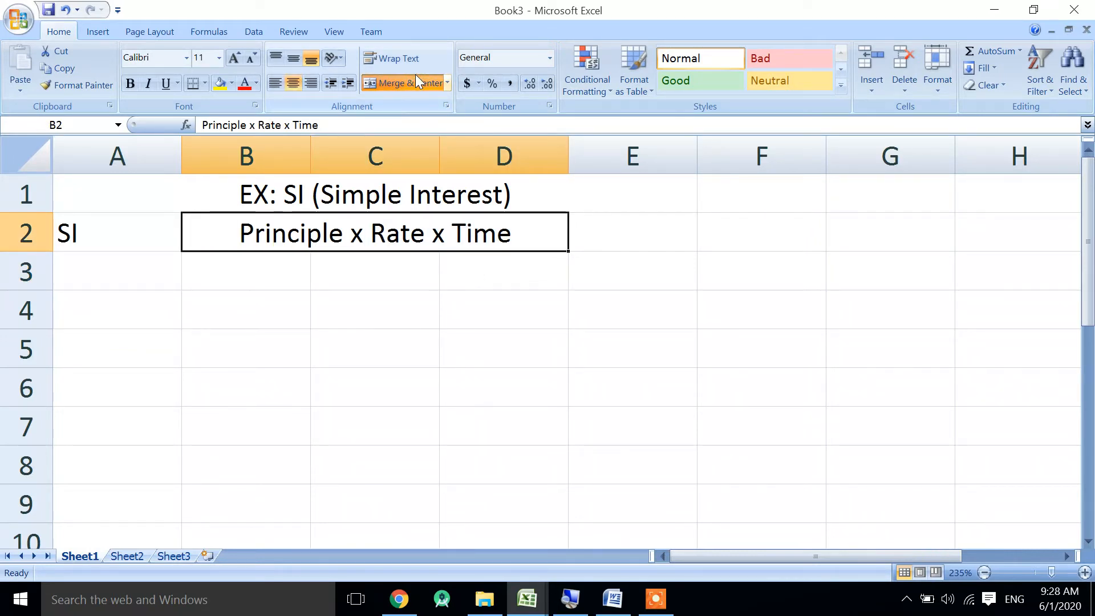
{"action": "left_click", "coordinate": [128, 282]}
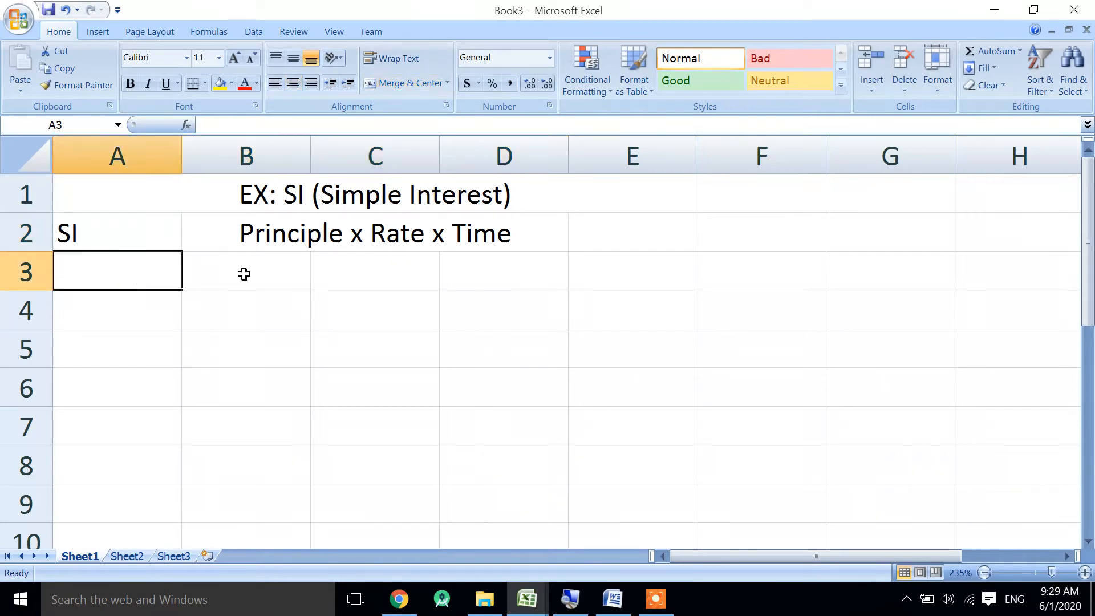
{"action": "left_click", "coordinate": [334, 238]}
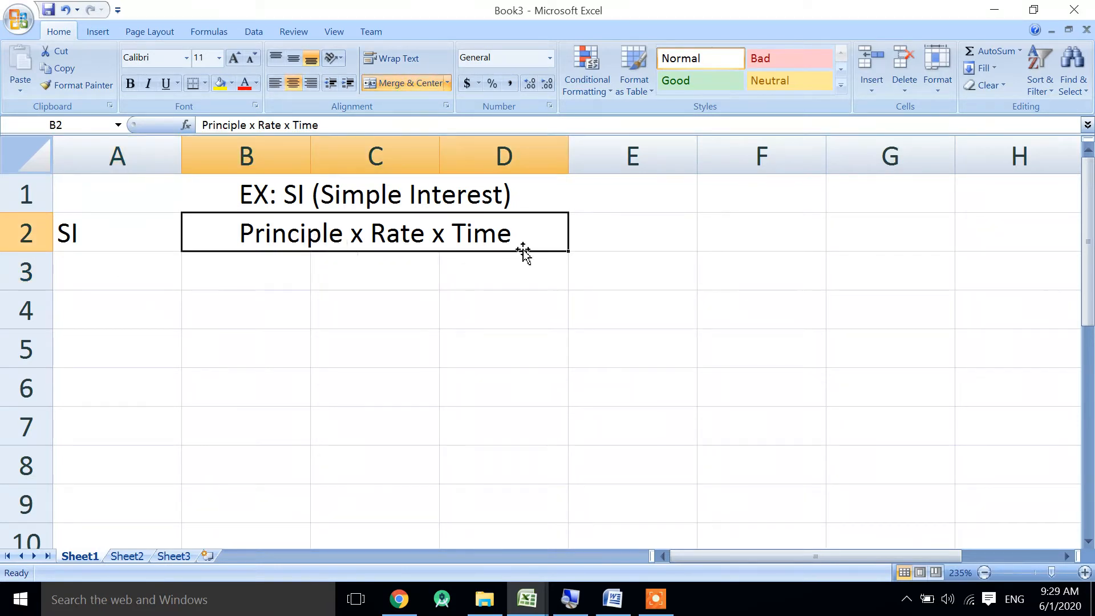
- Enter the labels "Priciple", "Rate" and "Time" in cells A4 to A6
{"action": "left_click", "coordinate": [119, 325]}
{"action": "type", "text": "Priciple"}
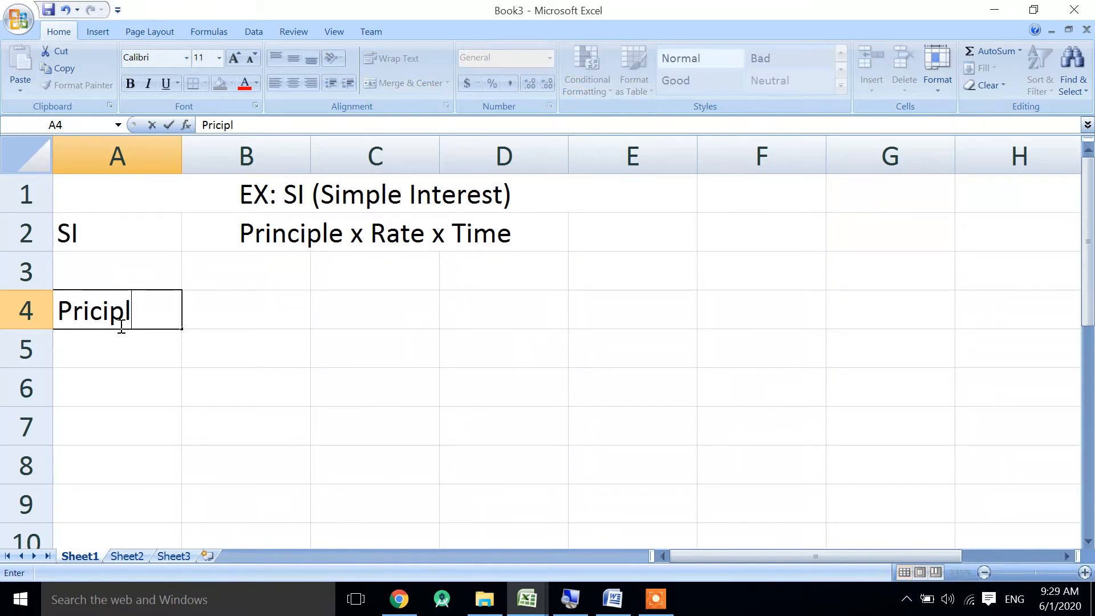
{"action": "key", "text": "Return"}
{"action": "type", "text": "Rate"}
{"action": "key", "text": "Return"}
{"action": "type", "text": "Ti"}
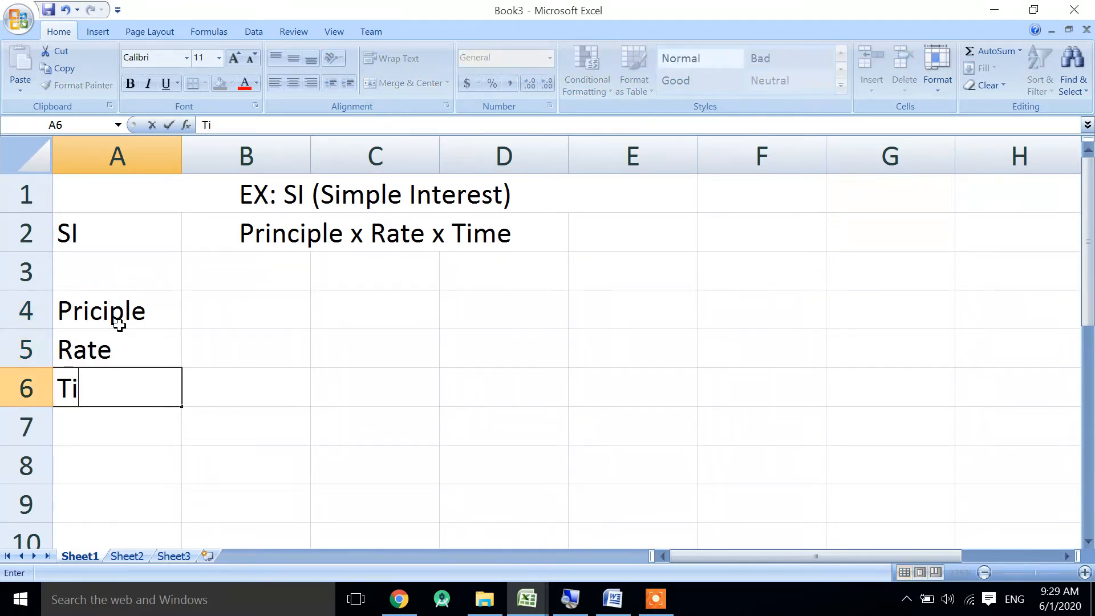
{"action": "type", "text": "me"}
{"action": "key", "text": "Right"}
- Fill in the values beside the labels: 1000 in B4, 6% in B5 and 3 in B6
{"action": "key", "text": "Up"}
{"action": "key", "text": "Up"}
{"action": "type", "text": "1000"}
{"action": "key", "text": "Return"}
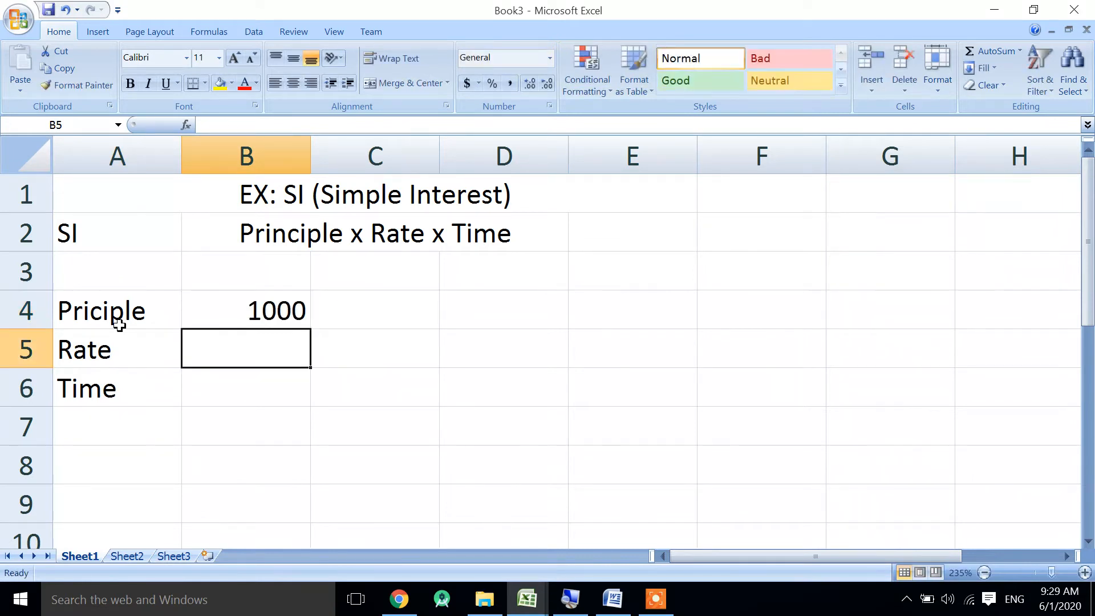
{"action": "type", "text": "6%"}
{"action": "key", "text": "Return"}
{"action": "type", "text": "3"}
{"action": "key", "text": "Up"}
- Append "/ 100" to the expression in B2 so it reads "Principle x Rate x Time / 100"
{"action": "double_click", "coordinate": [557, 220]}
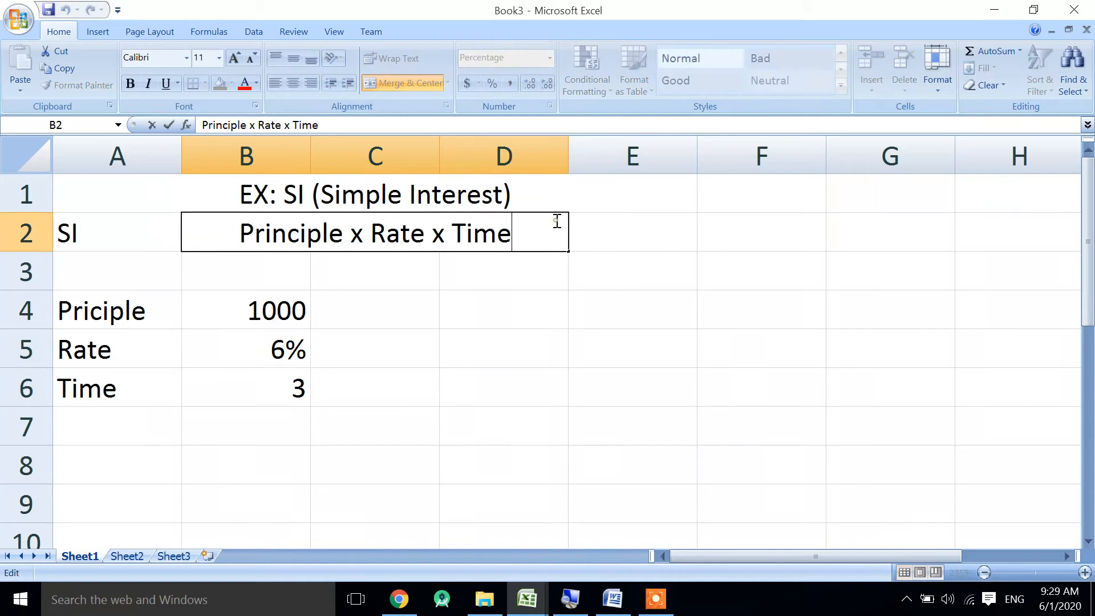
{"action": "type", "text": "/ 100"}
{"action": "left_click_drag", "start_coordinate": [390, 231], "coordinate": [337, 222]}
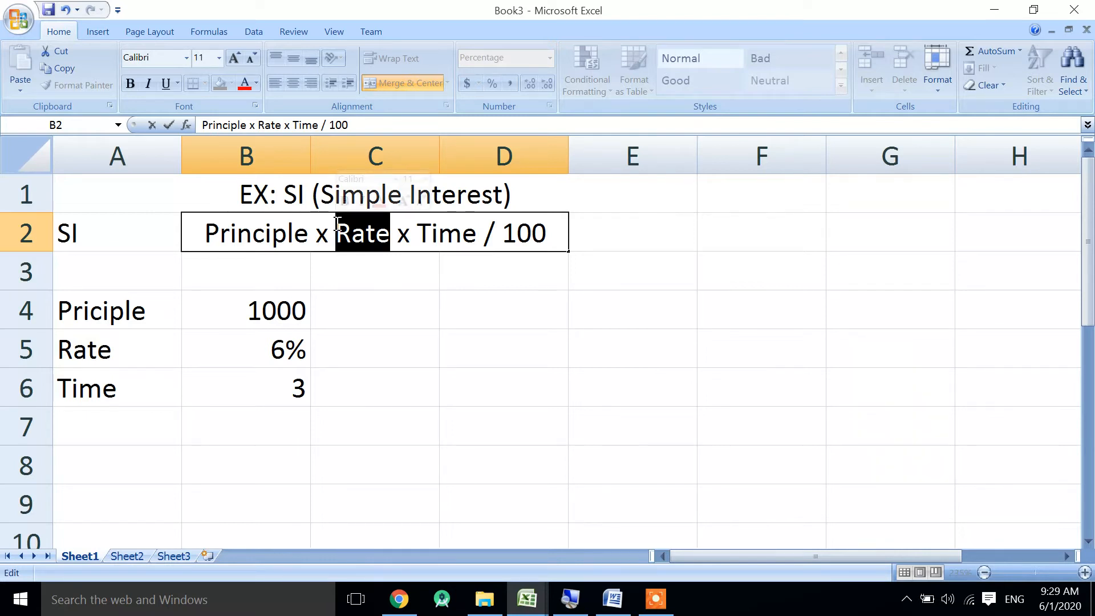
{"action": "left_click", "coordinate": [530, 226]}
{"action": "left_click", "coordinate": [584, 207]}
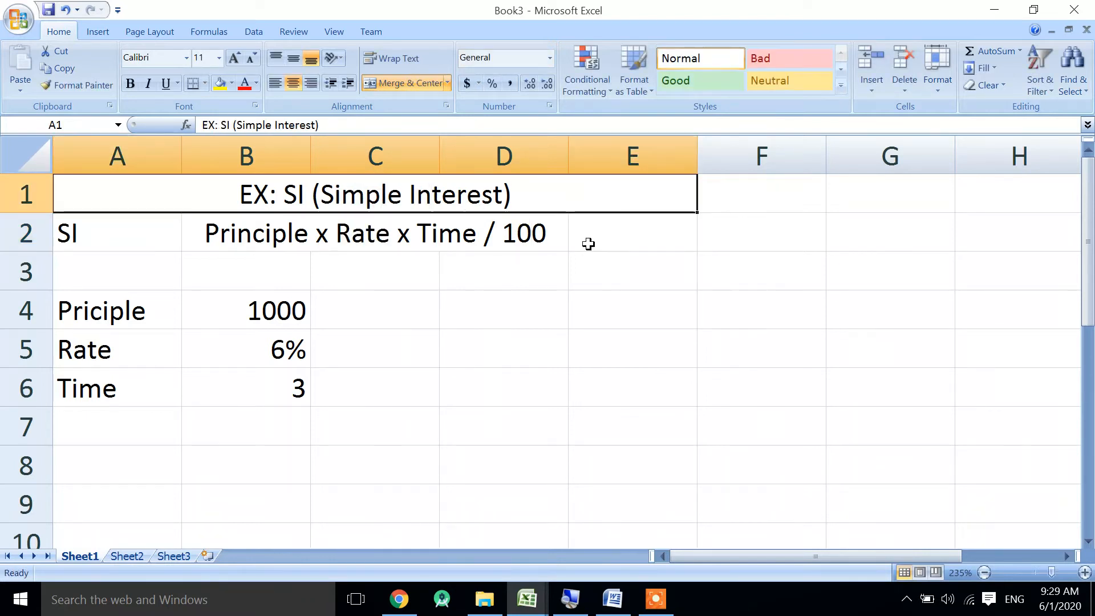
{"action": "left_click", "coordinate": [305, 241]}
- Label cell A7 "SI" and begin a formula in B7 with an equals sign
{"action": "left_click", "coordinate": [146, 437]}
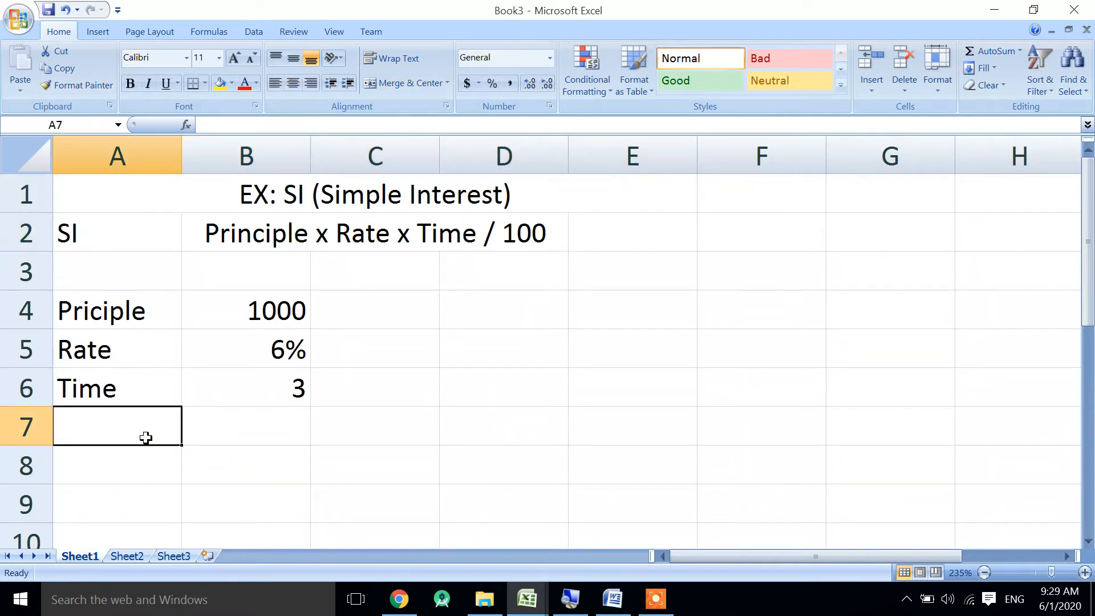
{"action": "type", "text": "SI"}
{"action": "key", "text": "Tab"}
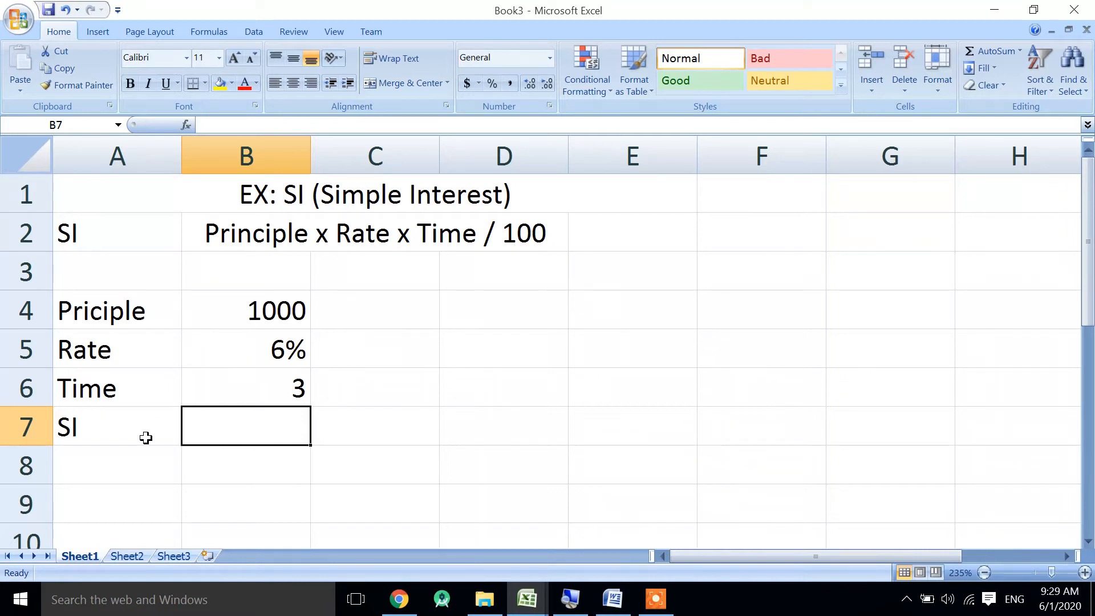
{"action": "type", "text": "="}
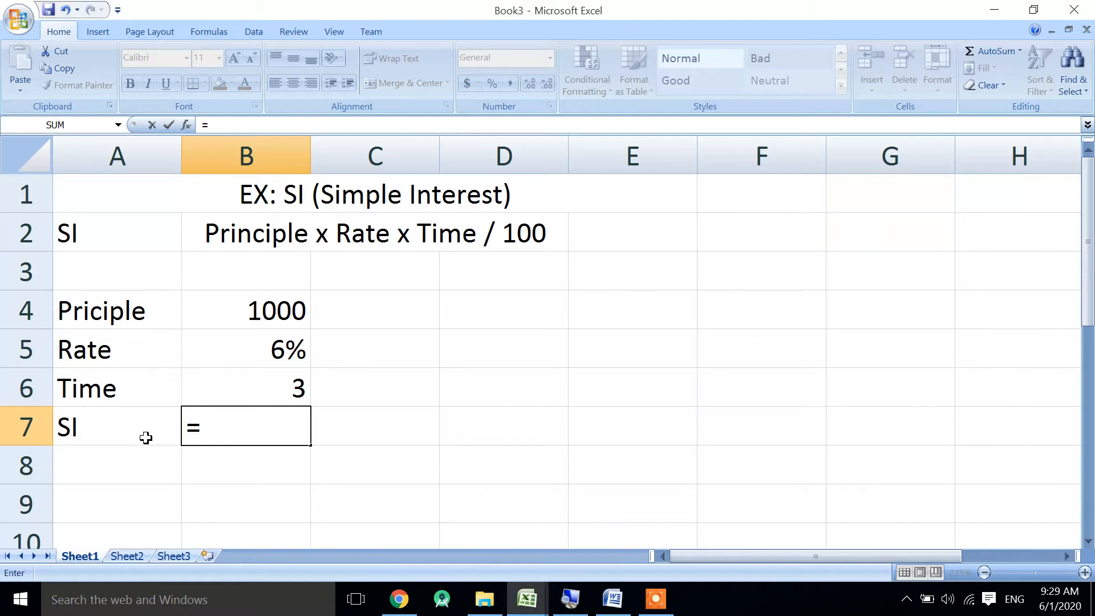
{"action": "type", "text": "1000"}
{"action": "key", "text": "BackSpace"}
{"action": "key", "text": "BackSpace"}
{"action": "key", "text": "BackSpace"}
{"action": "key", "text": "BackSpace"}
- Complete the simple interest formula in B7 as =B4*B5*B6, referencing the principal, rate and time cells
{"action": "left_click", "coordinate": [260, 312]}
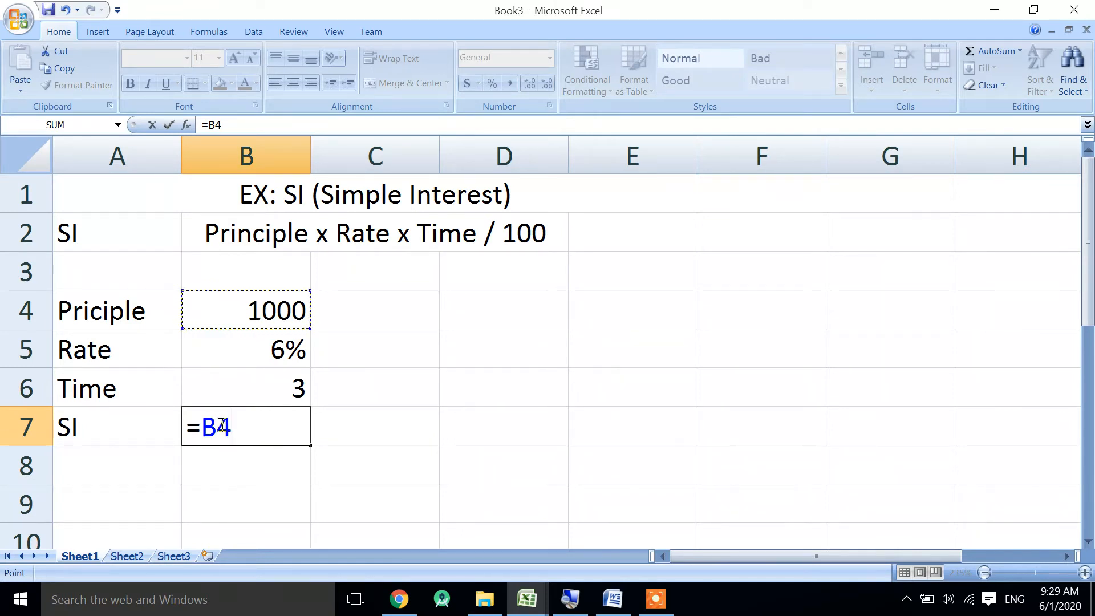
{"action": "type", "text": "*"}
{"action": "left_click", "coordinate": [275, 352]}
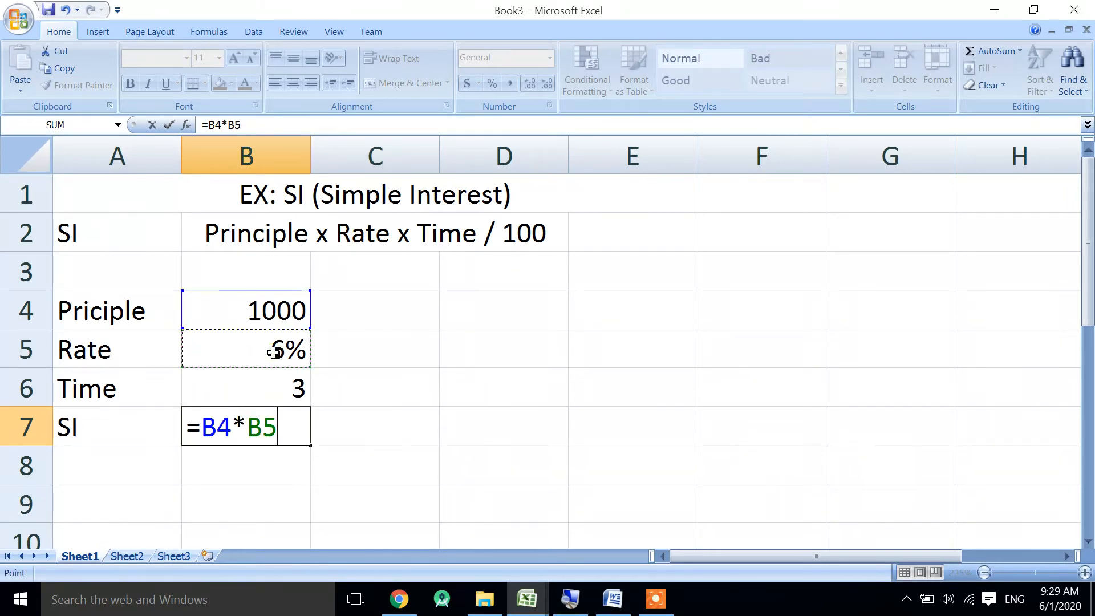
{"action": "type", "text": "*"}
{"action": "left_click", "coordinate": [300, 390]}
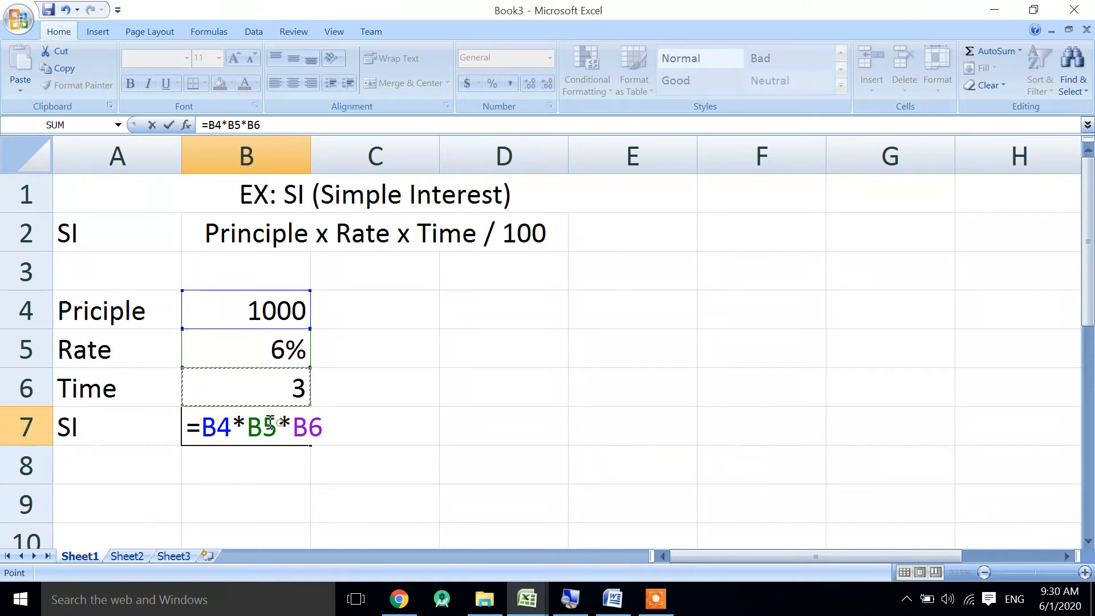
{"action": "double_click", "coordinate": [250, 423]}
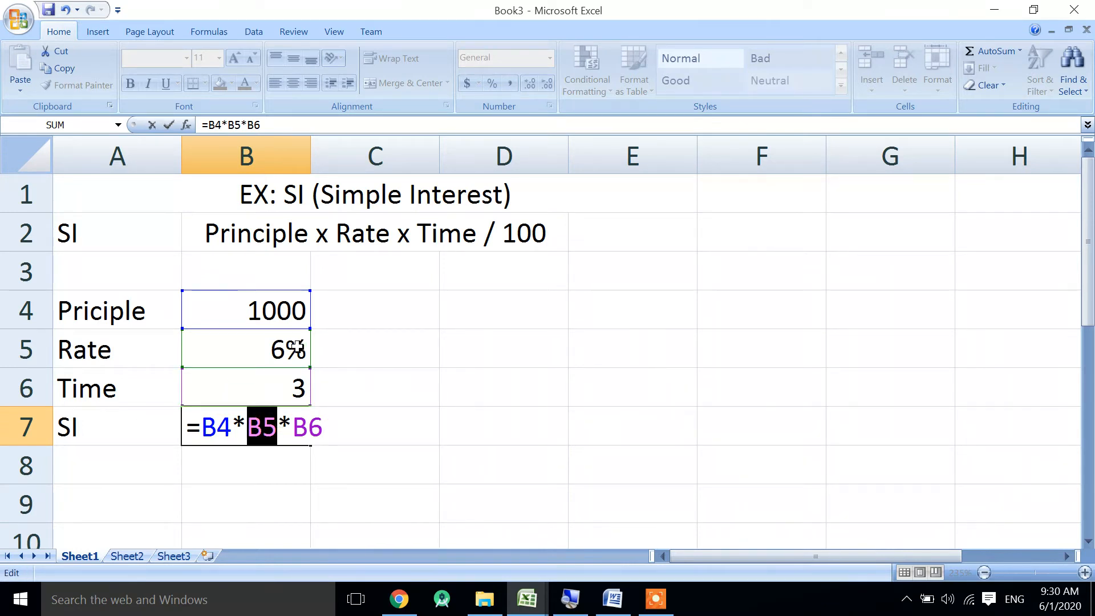
{"action": "key", "text": "End"}
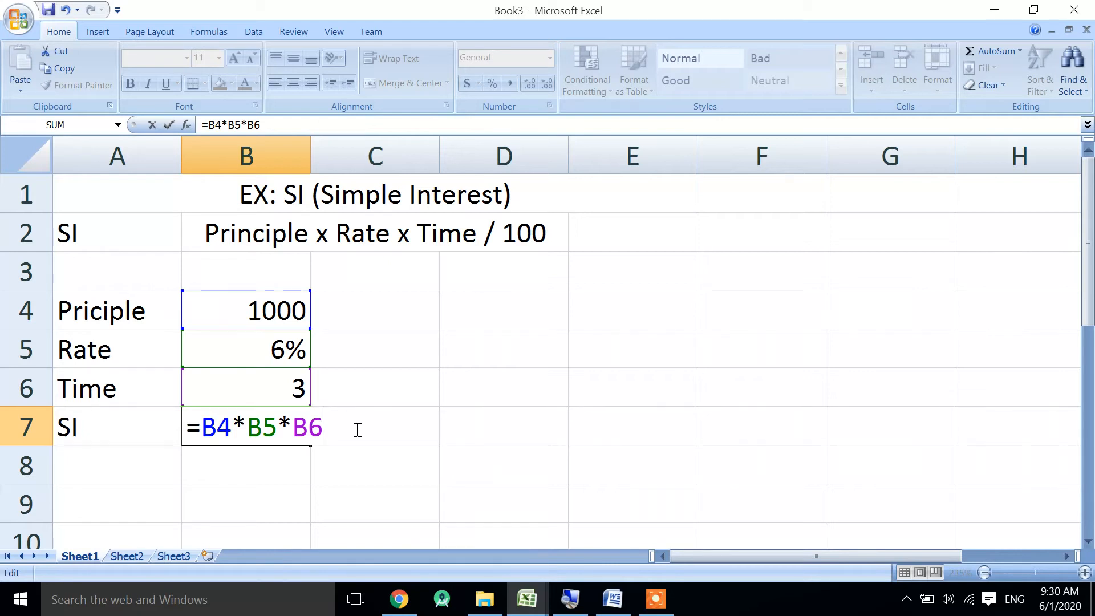
{"action": "key", "text": "Return"}
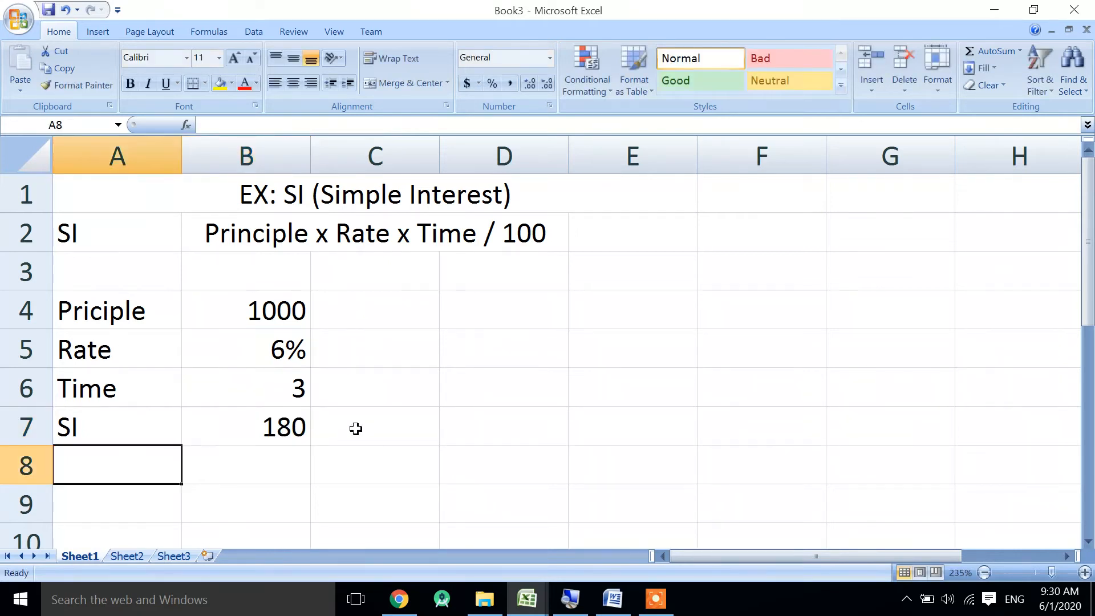
- Try to change the rate in B5 to a plain 6 without the percent sign
{"action": "left_click", "coordinate": [304, 357]}
{"action": "double_click", "coordinate": [305, 356]}
{"action": "key", "text": "BackSpace"}
{"action": "key", "text": "Return"}
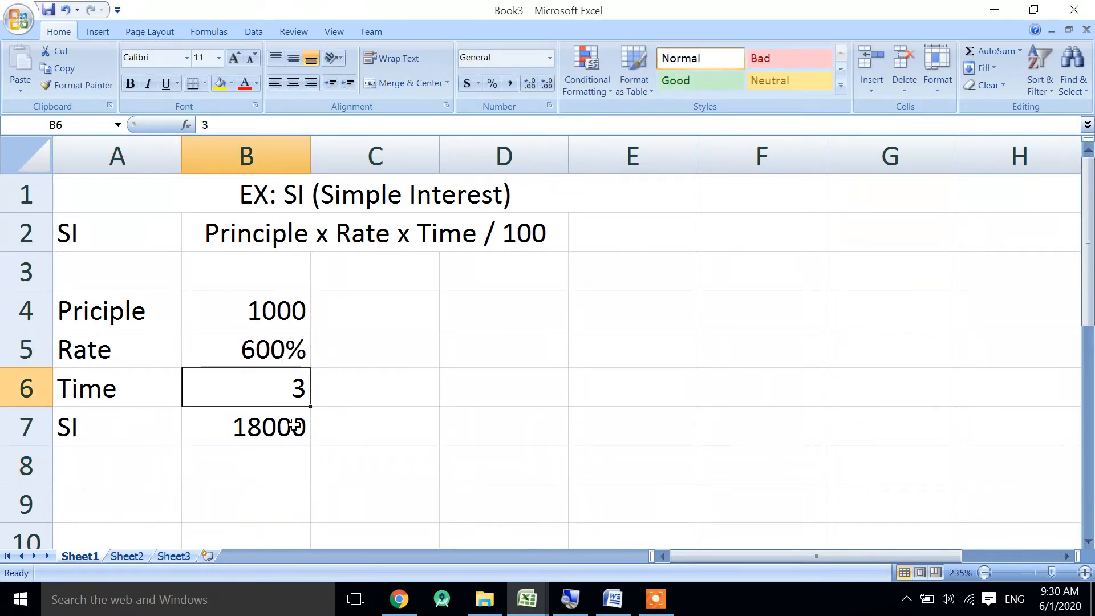
{"action": "left_click", "coordinate": [293, 353]}
{"action": "double_click", "coordinate": [295, 353]}
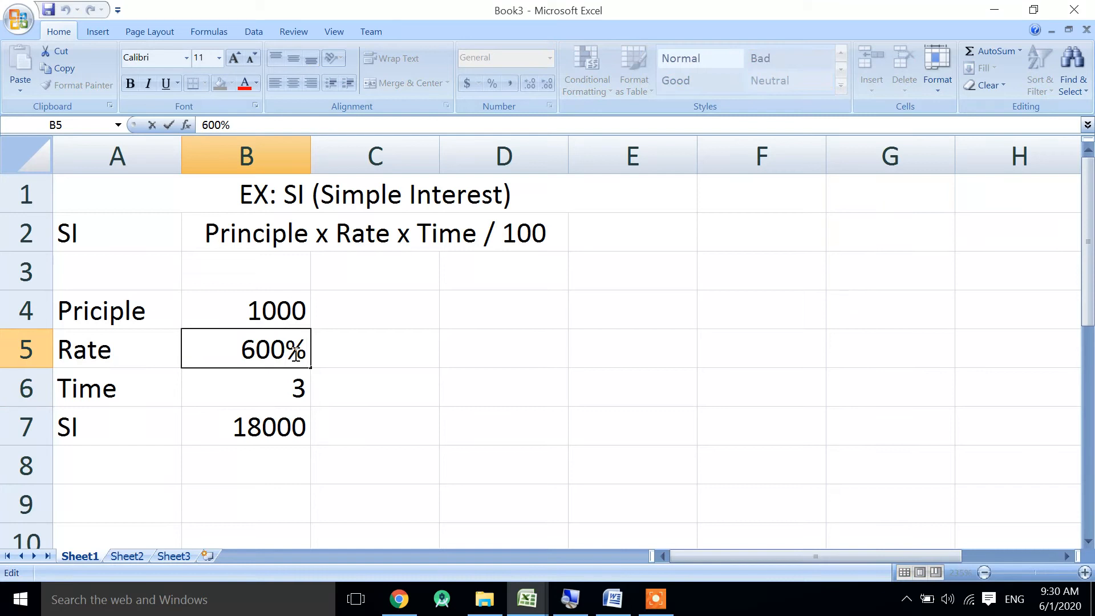
{"action": "key", "text": "BackSpace"}
{"action": "key", "text": "BackSpace"}
{"action": "key", "text": "BackSpace"}
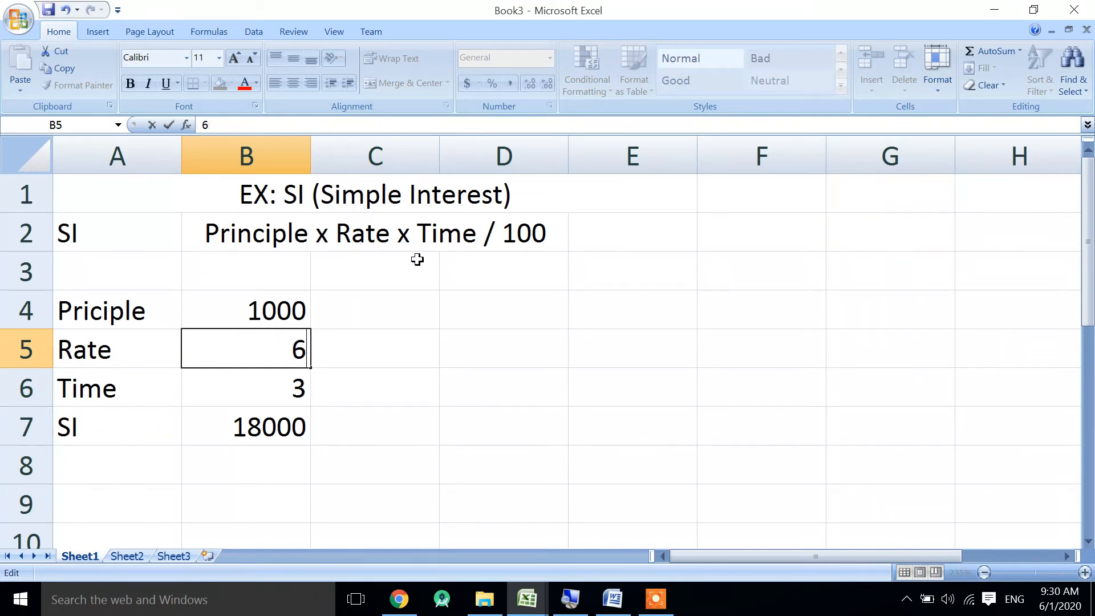
{"action": "key", "text": "Return"}
- Set the number format of the rate cell B5 to General
{"action": "key", "text": "Up"}
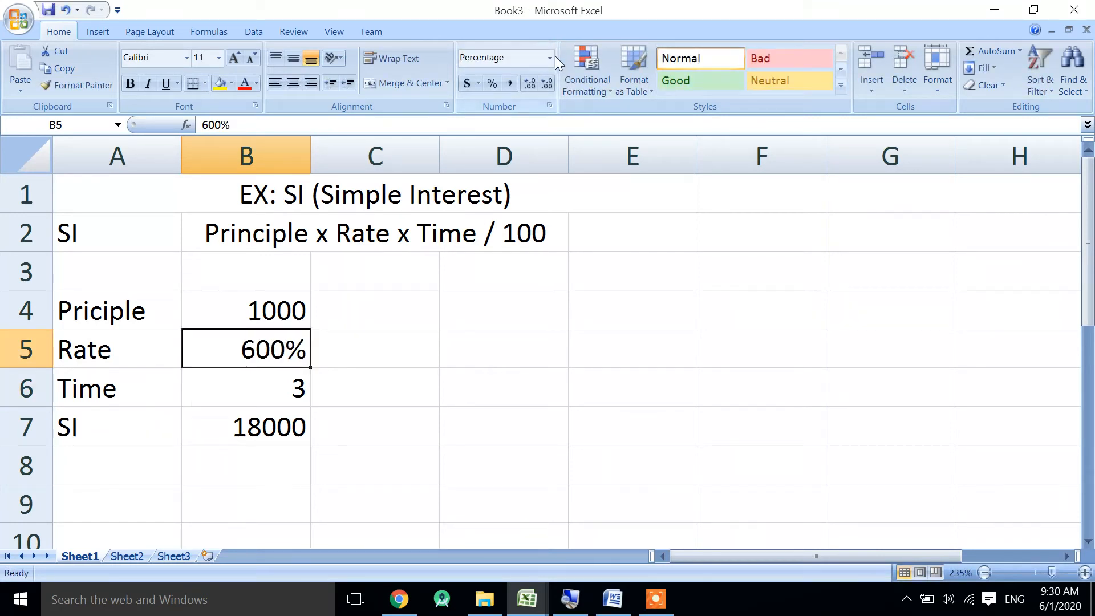
{"action": "left_click", "coordinate": [546, 57]}
{"action": "left_click", "coordinate": [496, 82]}
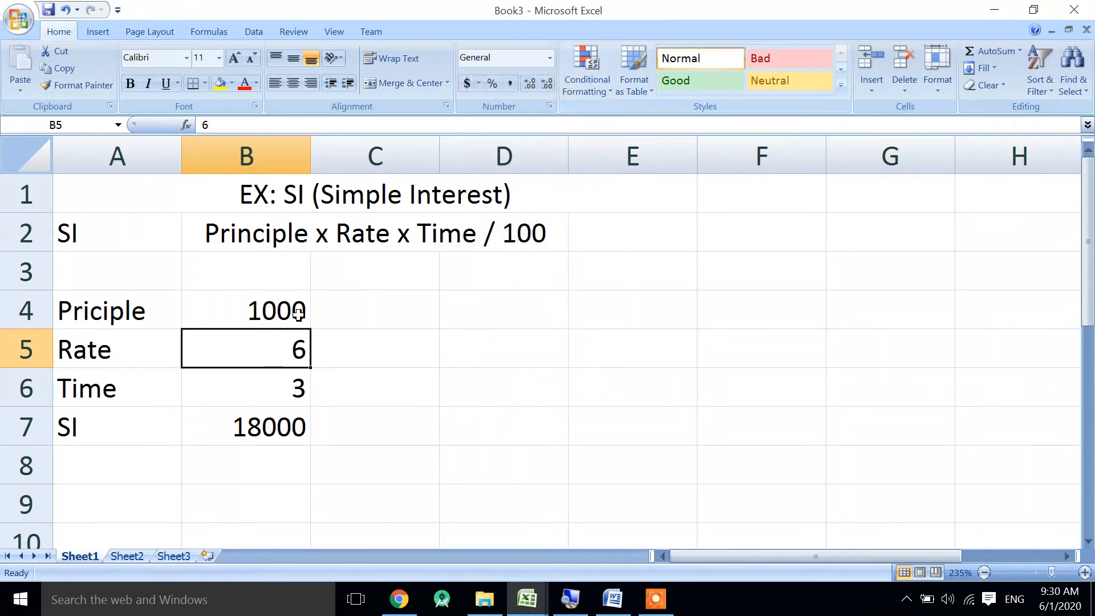
- Add a division by 100 to the formula in B7, making it =B4*B5*B6/100
{"action": "key", "text": "Down"}
{"action": "key", "text": "Down"}
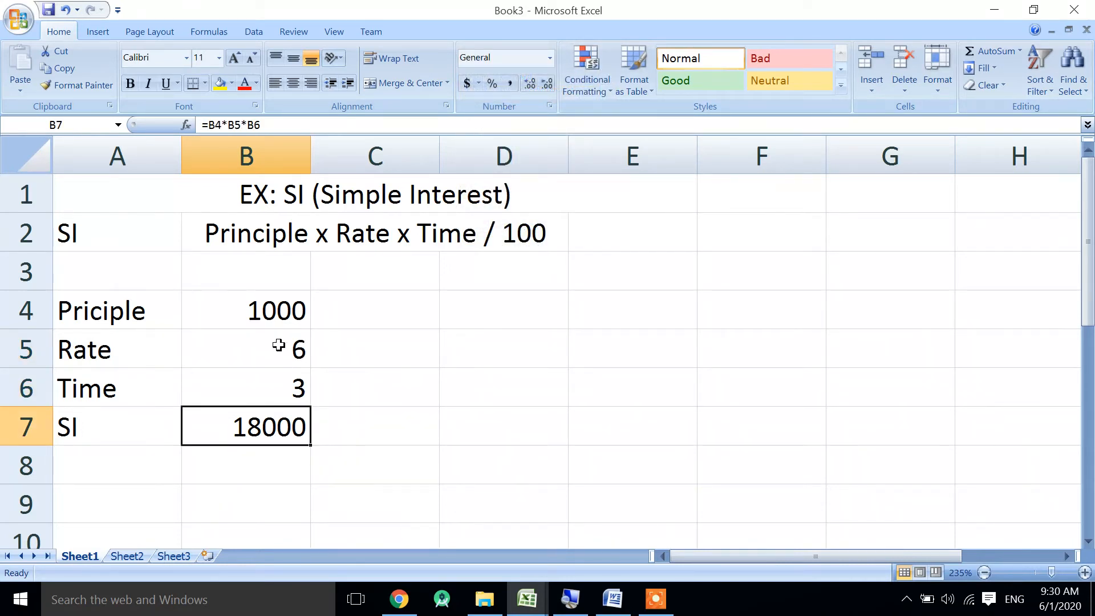
{"action": "double_click", "coordinate": [281, 427]}
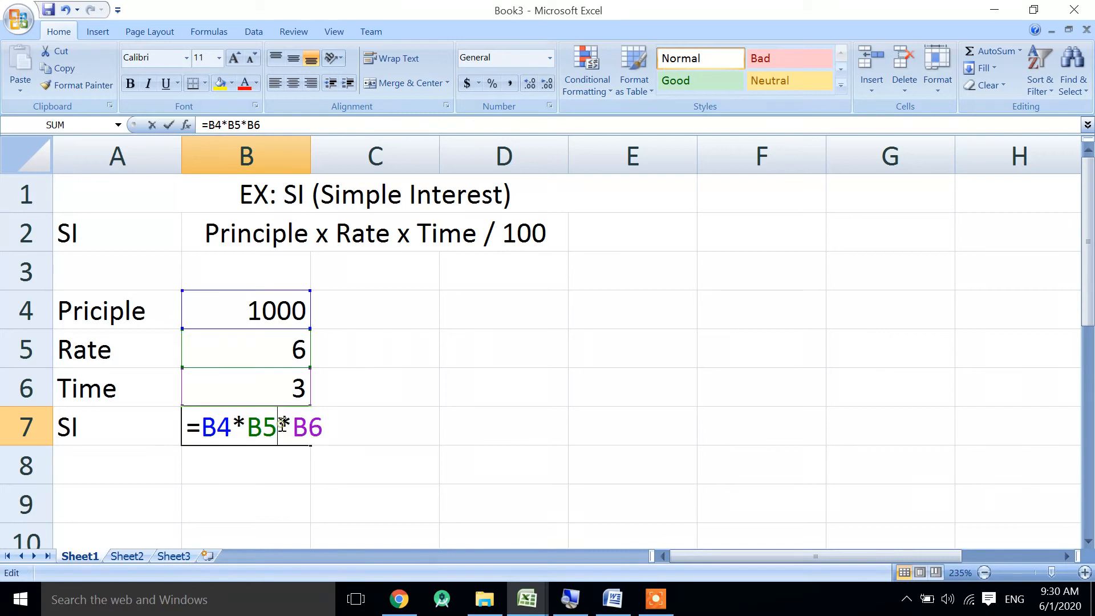
{"action": "key", "text": "End"}
{"action": "type", "text": "/100"}
{"action": "key", "text": "Return"}
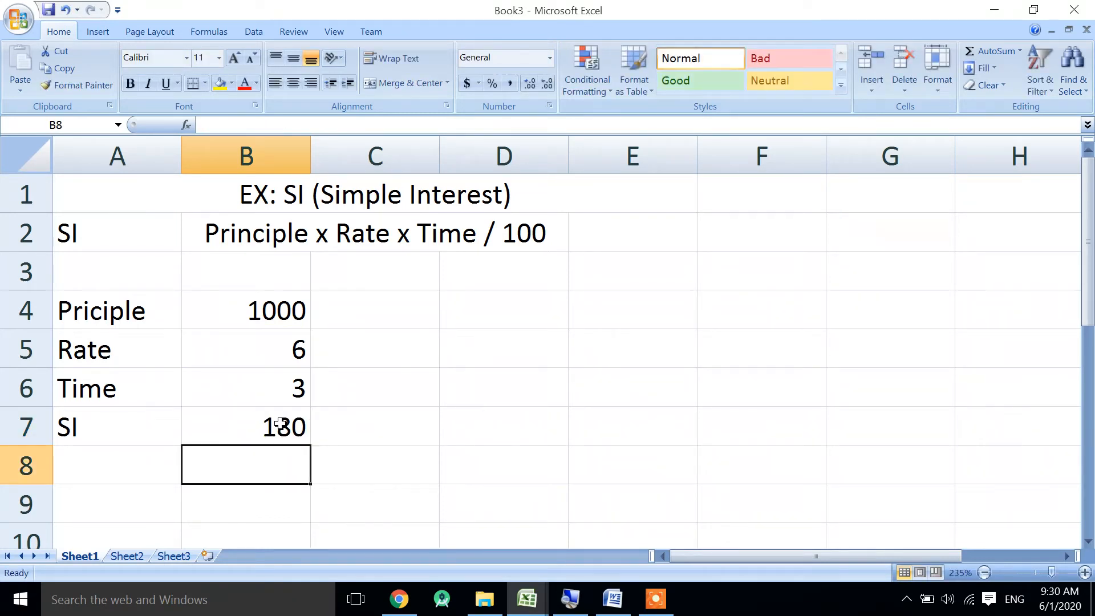
- Set the rate in B5 to 6%
{"action": "double_click", "coordinate": [299, 359]}
{"action": "type", "text": "%"}
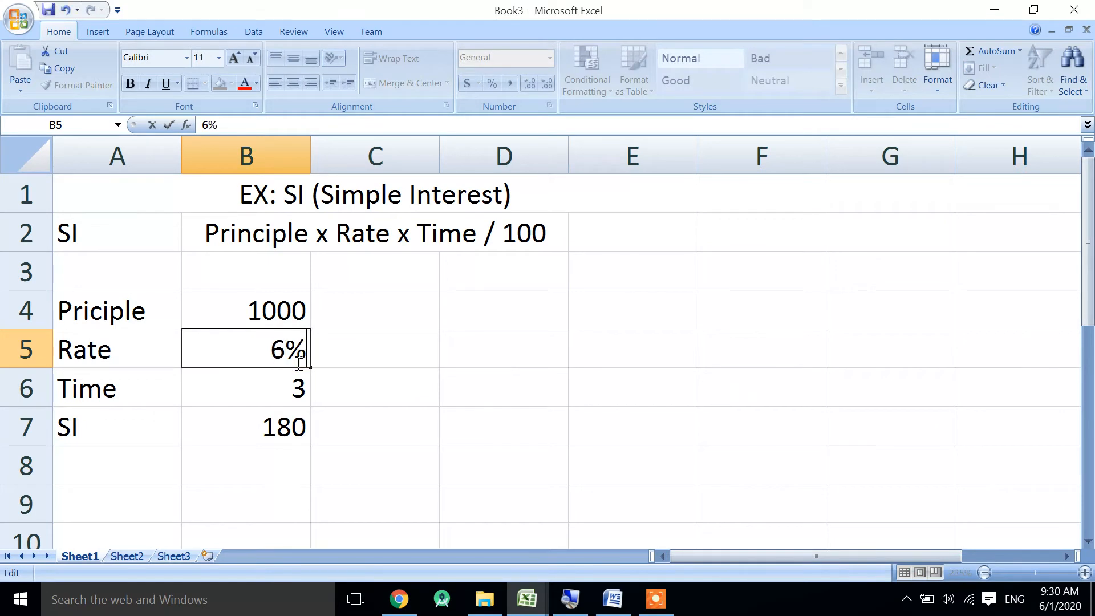
{"action": "key", "text": "Return"}
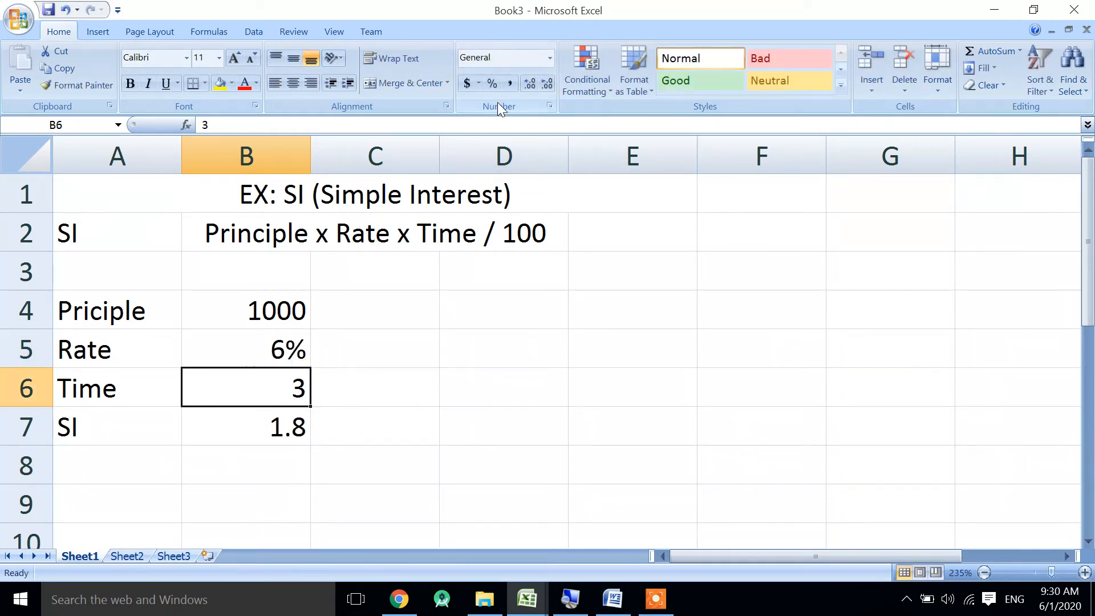
- Remove the division by 100 from the SI formula in B7, leaving =B4*B5*B6
{"action": "double_click", "coordinate": [293, 428]}
{"action": "key", "text": "BackSpace"}
{"action": "key", "text": "BackSpace"}
{"action": "key", "text": "BackSpace"}
{"action": "key", "text": "BackSpace"}
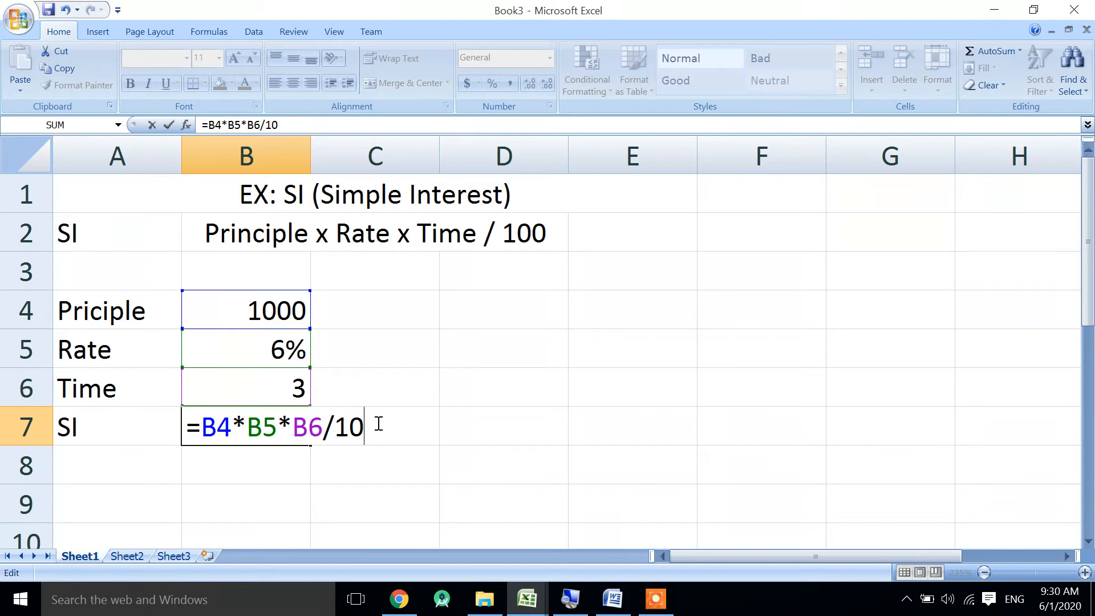
{"action": "key", "text": "Return"}
- Select the block A4:B7 and examine the cell references in the SI formula in B7
{"action": "key", "text": "Up"}
{"action": "key", "text": "Up"}
{"action": "key", "text": "Up"}
{"action": "key", "text": "Up"}
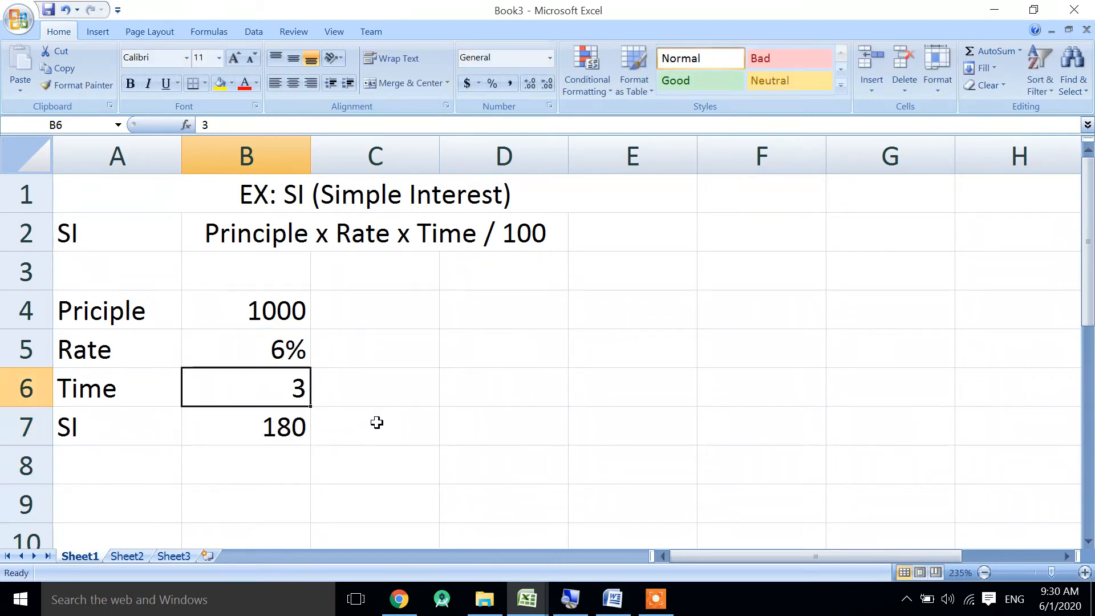
{"action": "key", "text": "Left"}
{"action": "key", "text": "shift+Right"}
{"action": "key", "text": "shift+Right"}
{"action": "key", "text": "shift+Left"}
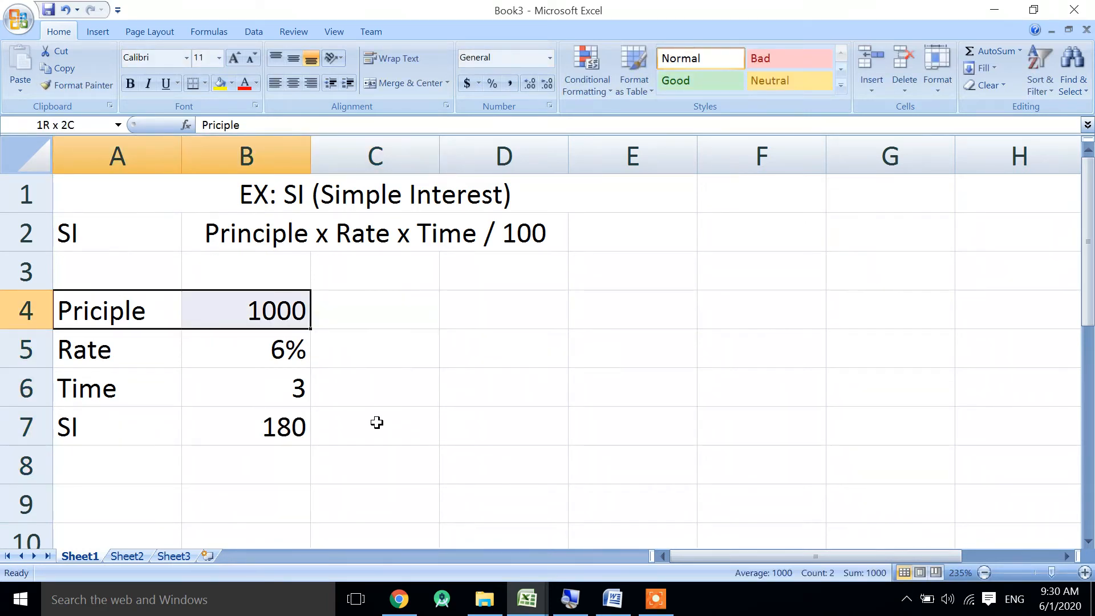
{"action": "key", "text": "shift+Down"}
{"action": "key", "text": "shift+Down"}
{"action": "key", "text": "shift+Down"}
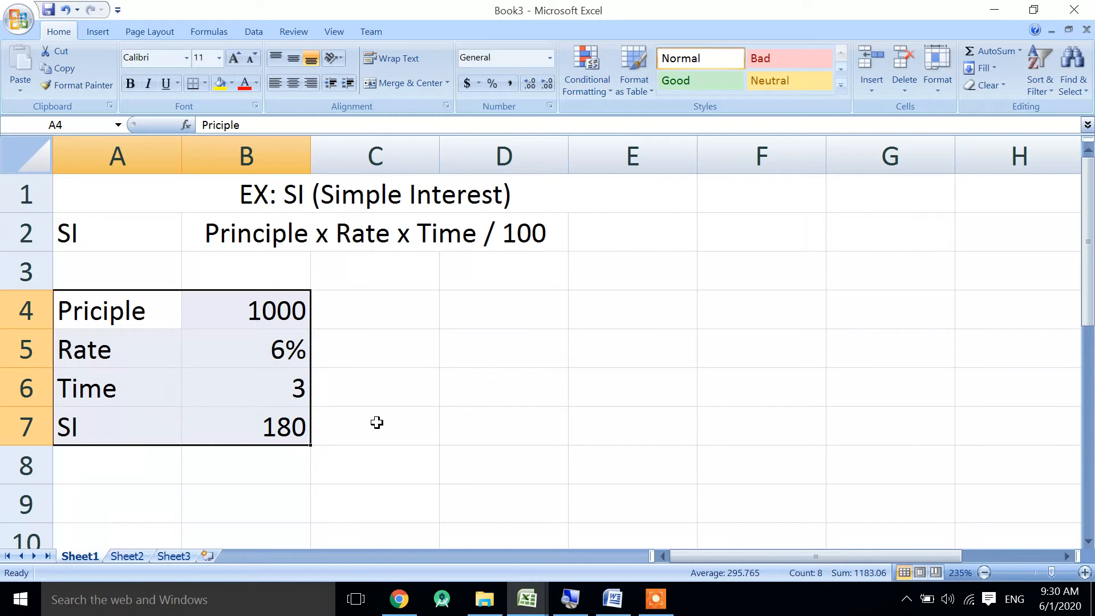
{"action": "double_click", "coordinate": [264, 428]}
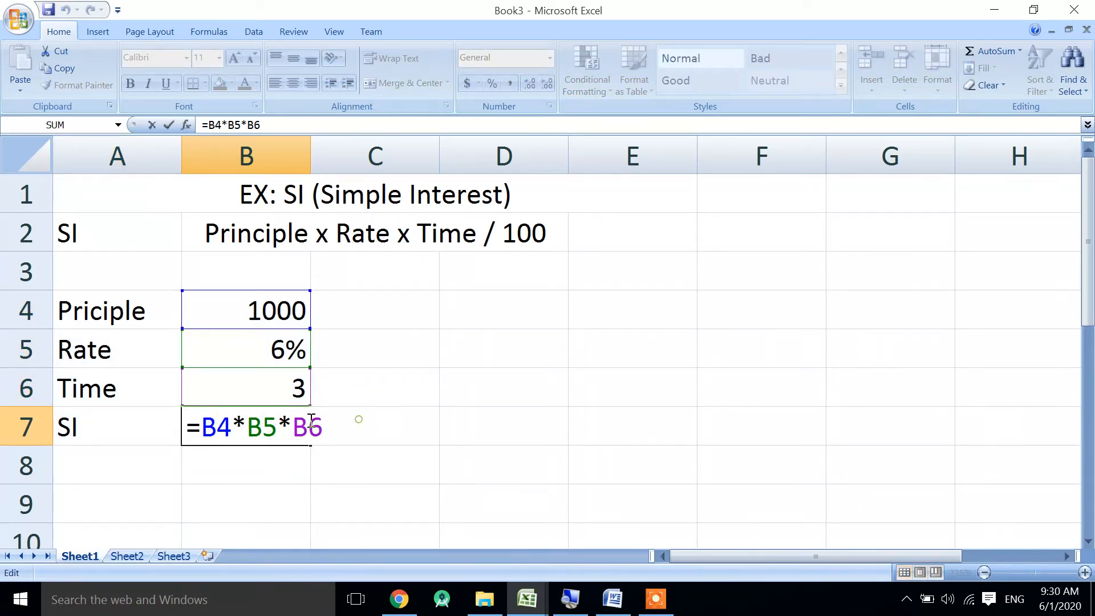
{"action": "left_click_drag", "start_coordinate": [359, 422], "coordinate": [231, 419]}
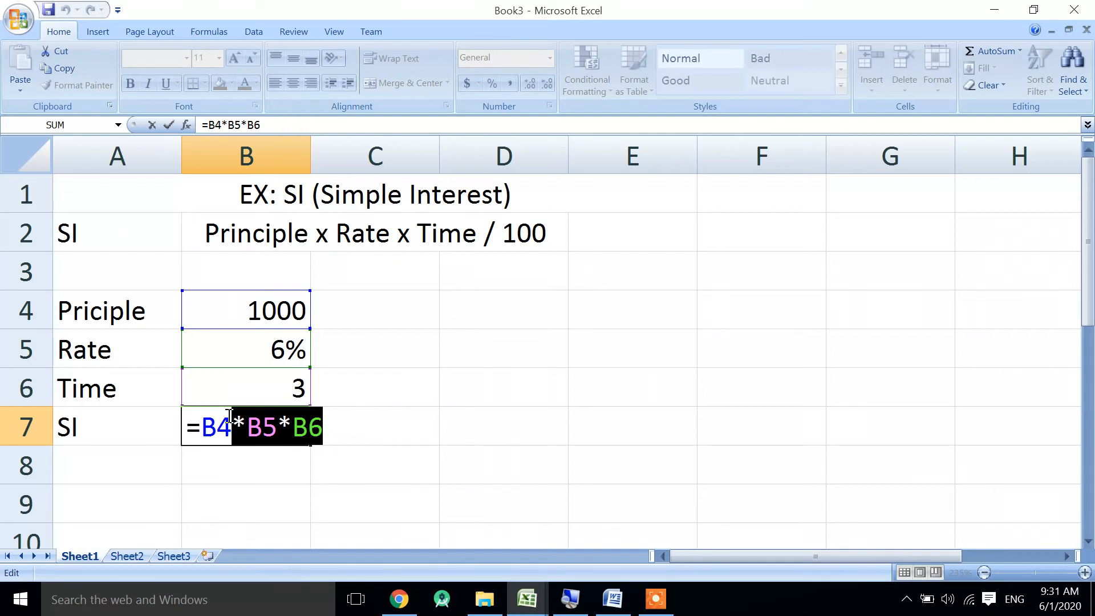
{"action": "key", "text": "Return"}
- Merge and center the cells A9:D9 below the simple interest example
{"action": "key", "text": "Return"}
{"action": "key", "text": "shift+Right"}
{"action": "key", "text": "shift+Right"}
{"action": "key", "text": "shift+Right"}
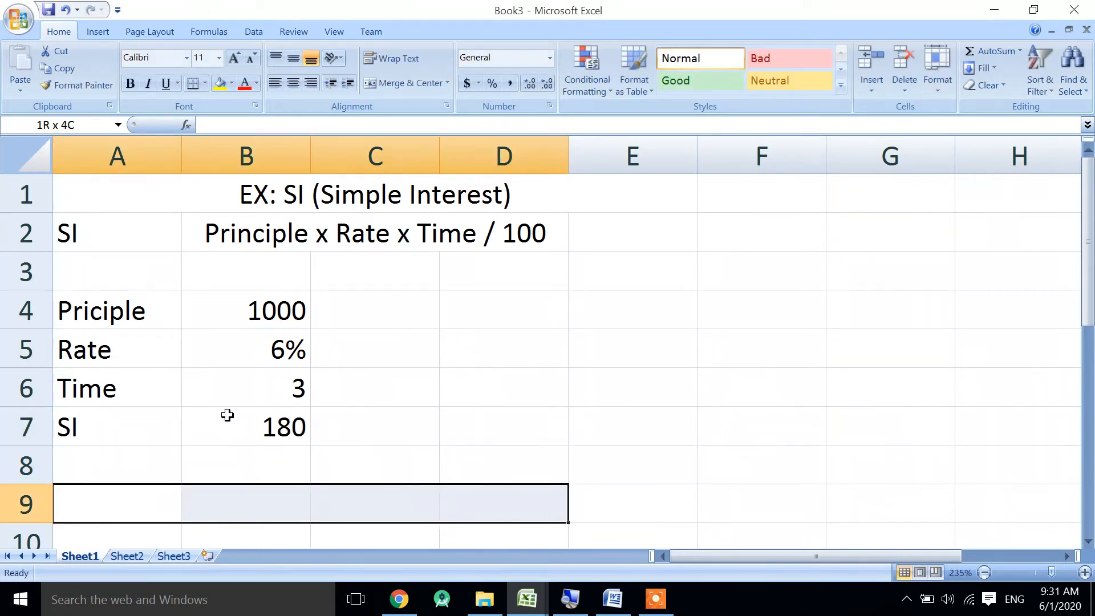
{"action": "left_click", "coordinate": [393, 86]}
- Enter the heading "Ex: CI (Compund Interest)" in the merged row 9 cell
{"action": "type", "text": "Ex: "}
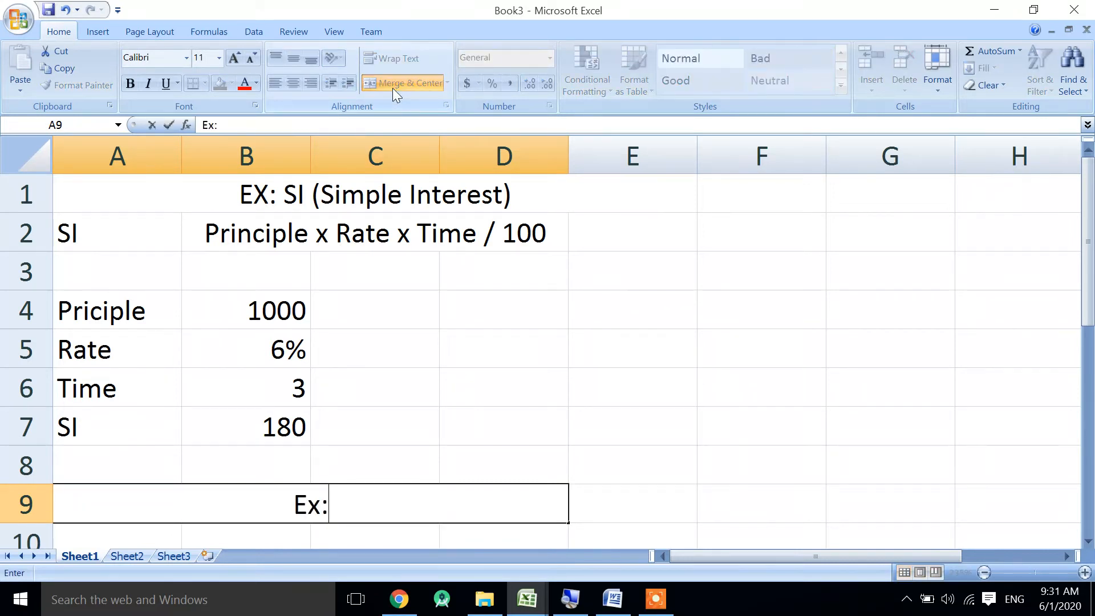
{"action": "type", "text": "X"}
{"action": "key", "text": "BackSpace"}
{"action": "type", "text": "C"}
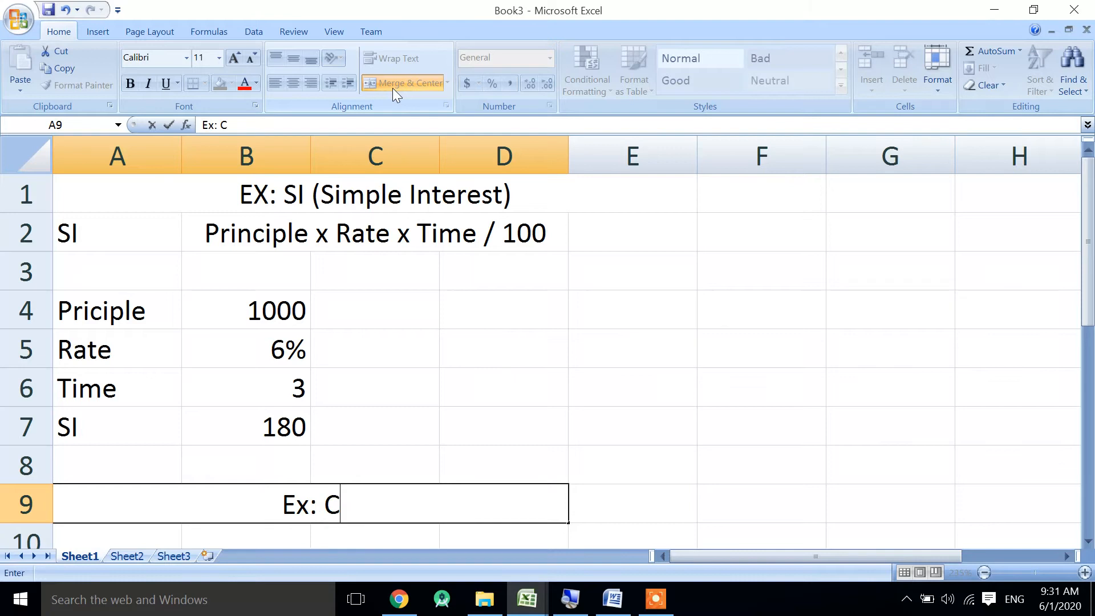
{"action": "type", "text": "I (Co"}
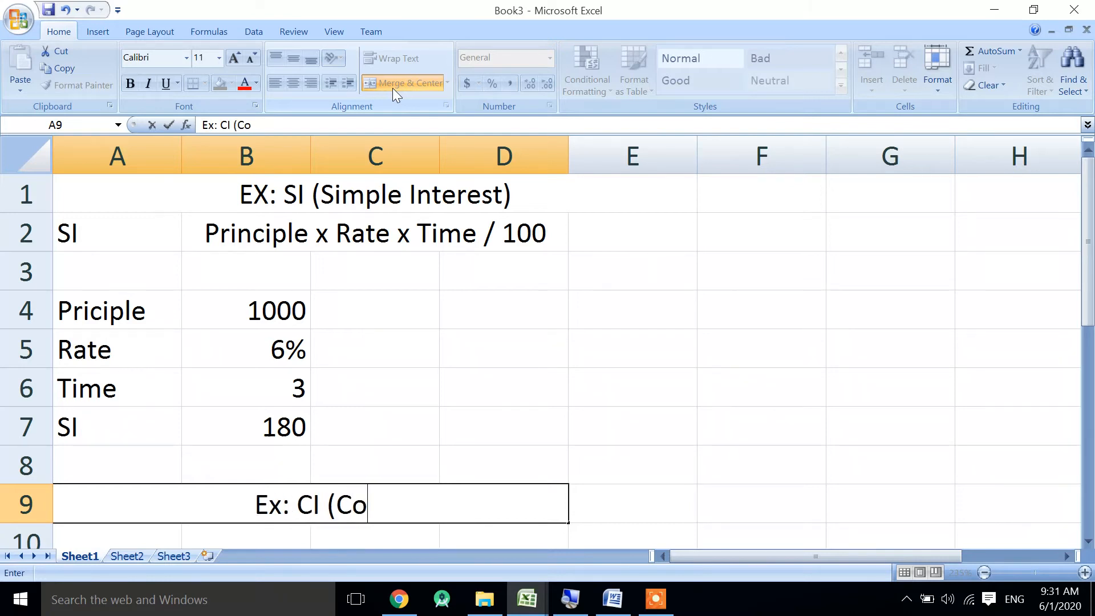
{"action": "type", "text": "mpund INtersr"}
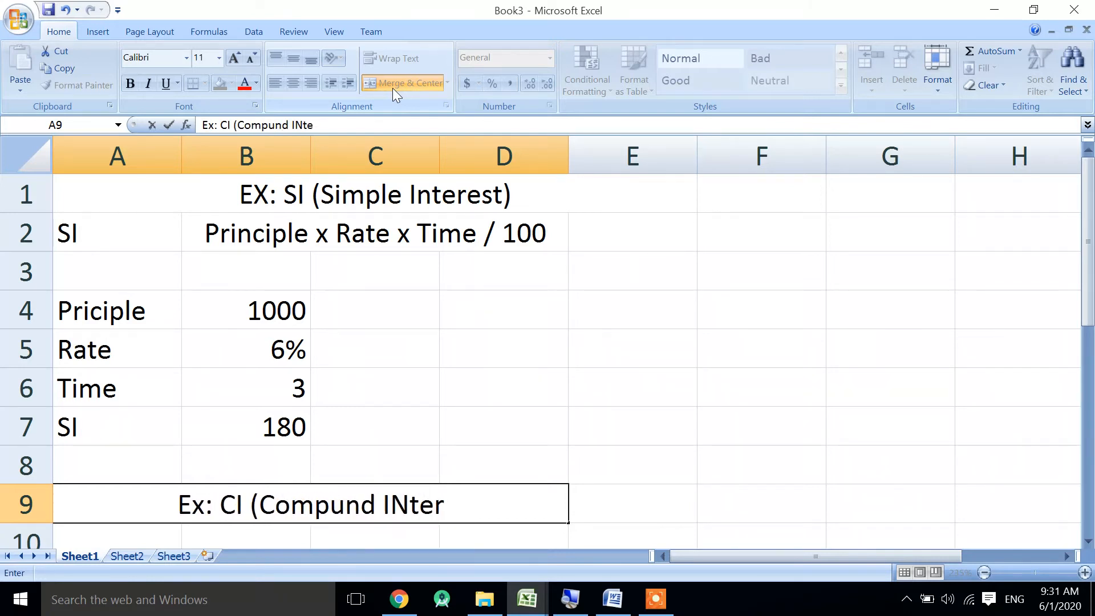
{"action": "key", "text": "BackSpace"}
{"action": "key", "text": "BackSpace"}
{"action": "key", "text": "BackSpace"}
{"action": "key", "text": "BackSpace"}
{"action": "key", "text": "BackSpace"}
{"action": "key", "text": "BackSpace"}
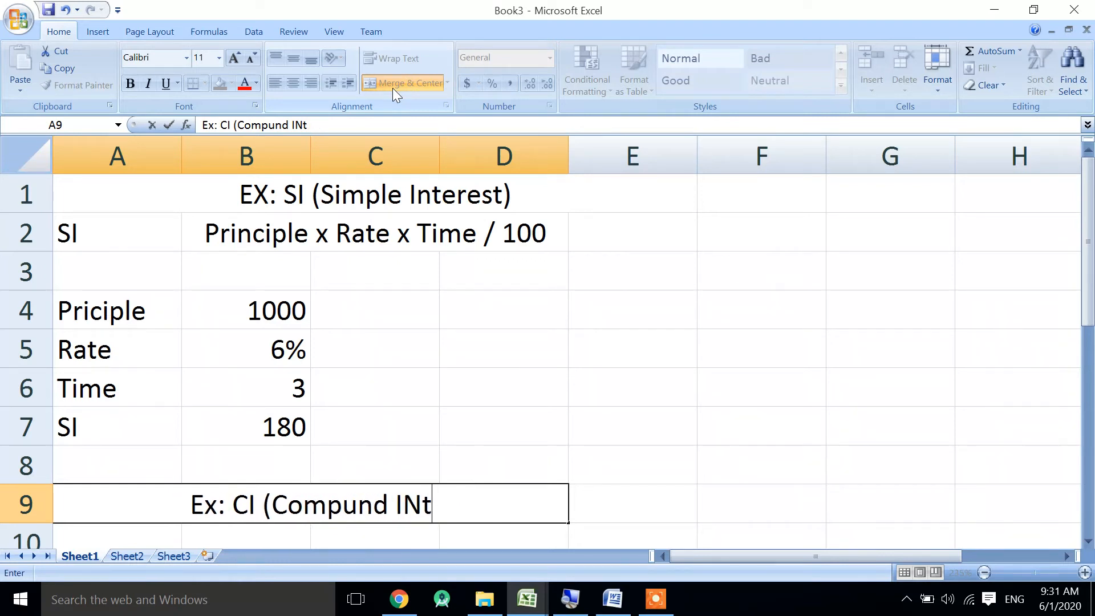
{"action": "type", "text": "nterest("}
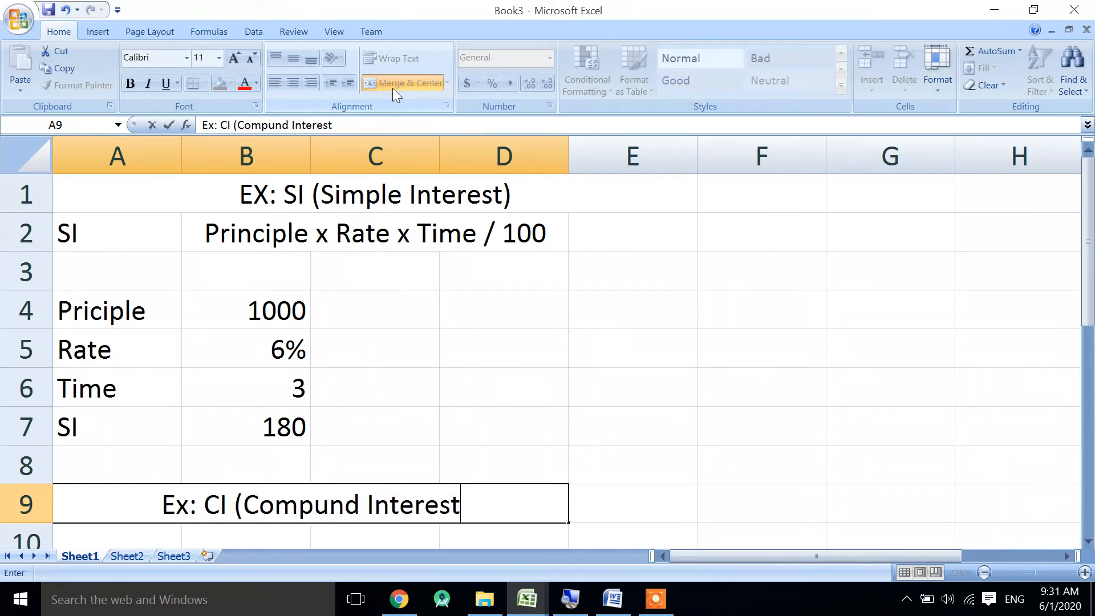
{"action": "key", "text": "BackSpace"}
{"action": "type", "text": ")"}
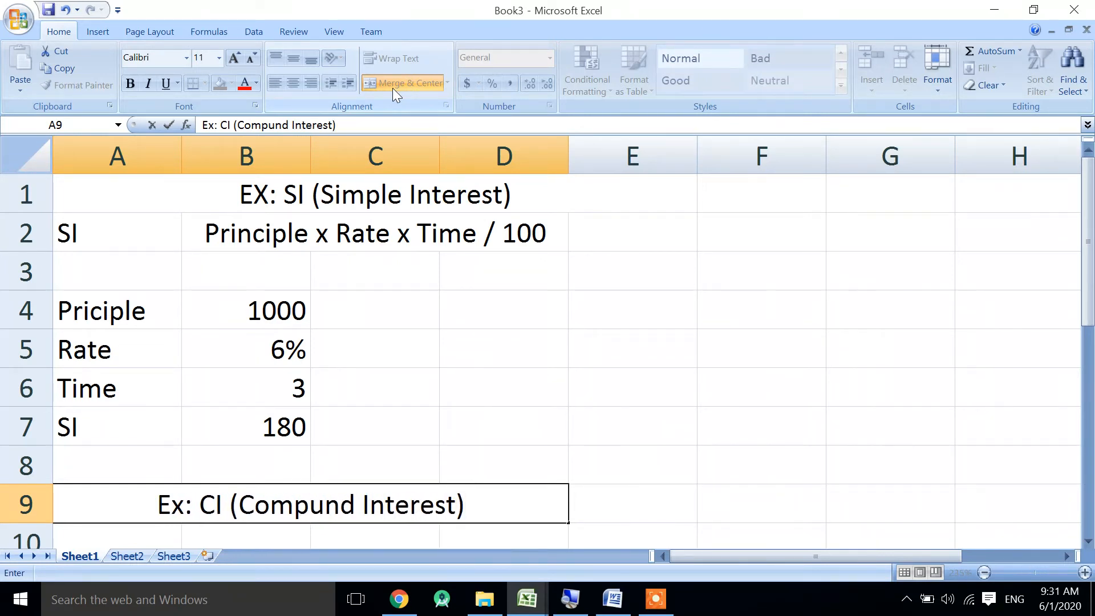
{"action": "key", "text": "Return"}
{"action": "key", "text": "shift+Right"}
{"action": "key", "text": "shift+Right"}
{"action": "key", "text": "shift+Right"}
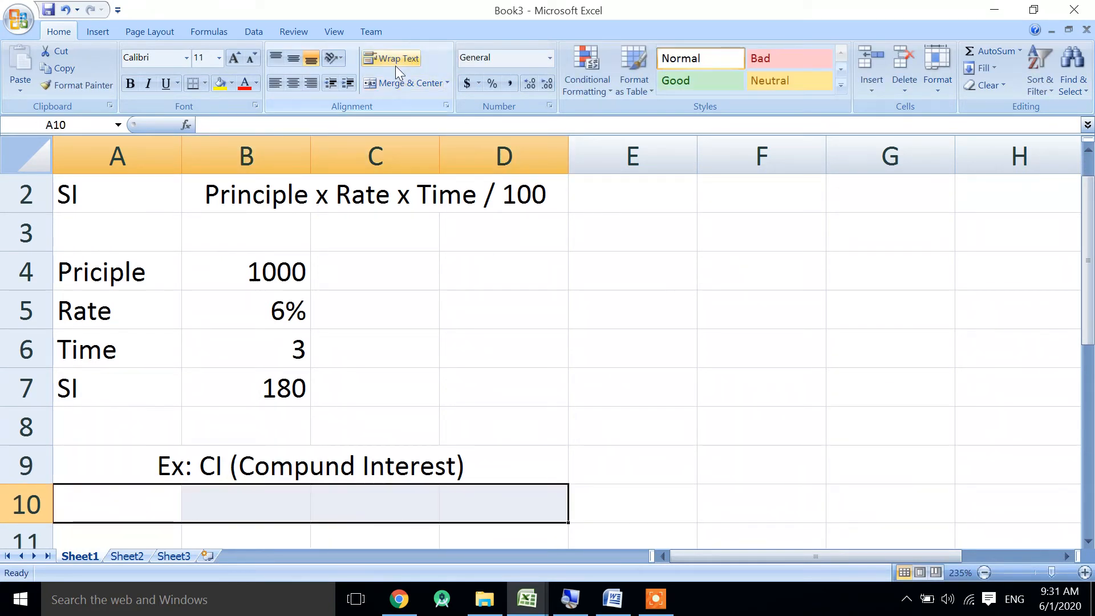
{"action": "left_click", "coordinate": [407, 80]}
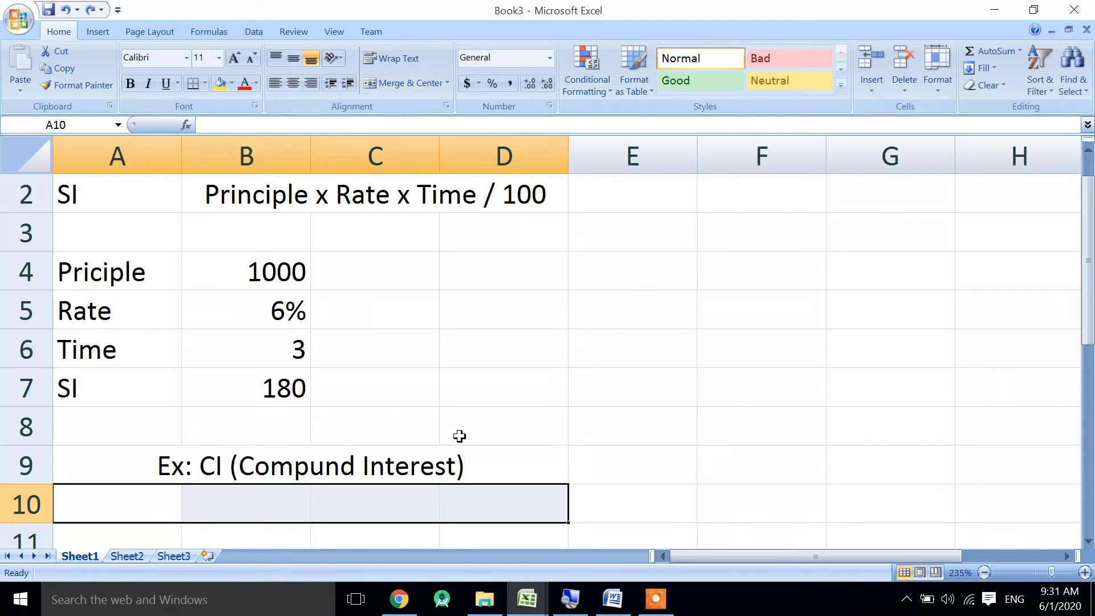
- Enter the label "CI" in A10 and merge and center B10:E10 beside it
{"action": "type", "text": "CI"}
{"action": "key", "text": "Tab"}
{"action": "key", "text": "shift+Right"}
{"action": "key", "text": "shift+Right"}
{"action": "key", "text": "shift+Right"}
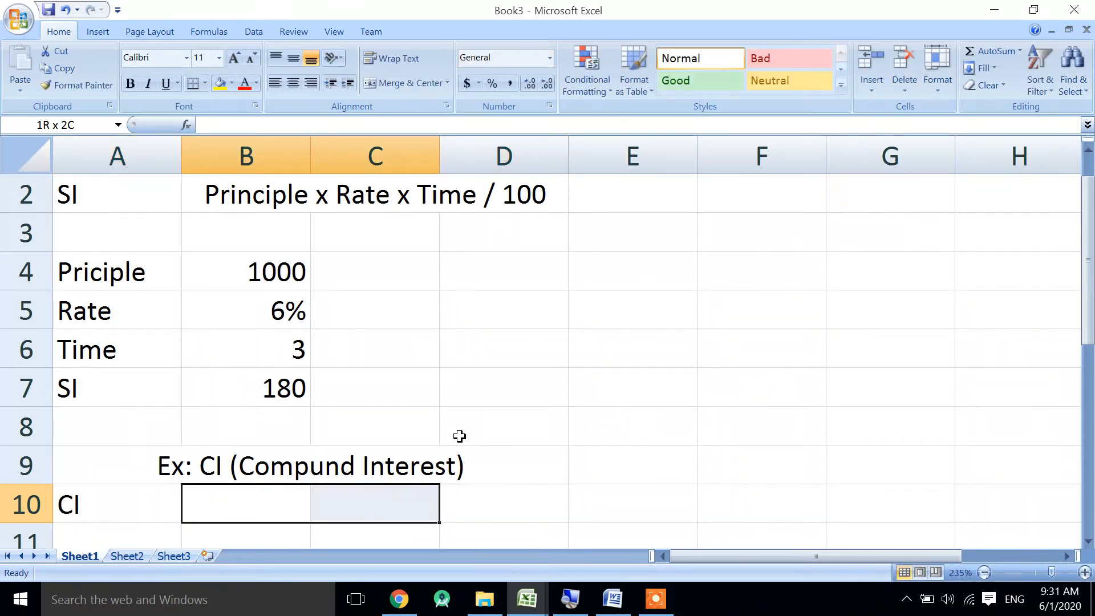
{"action": "left_click", "coordinate": [409, 81]}
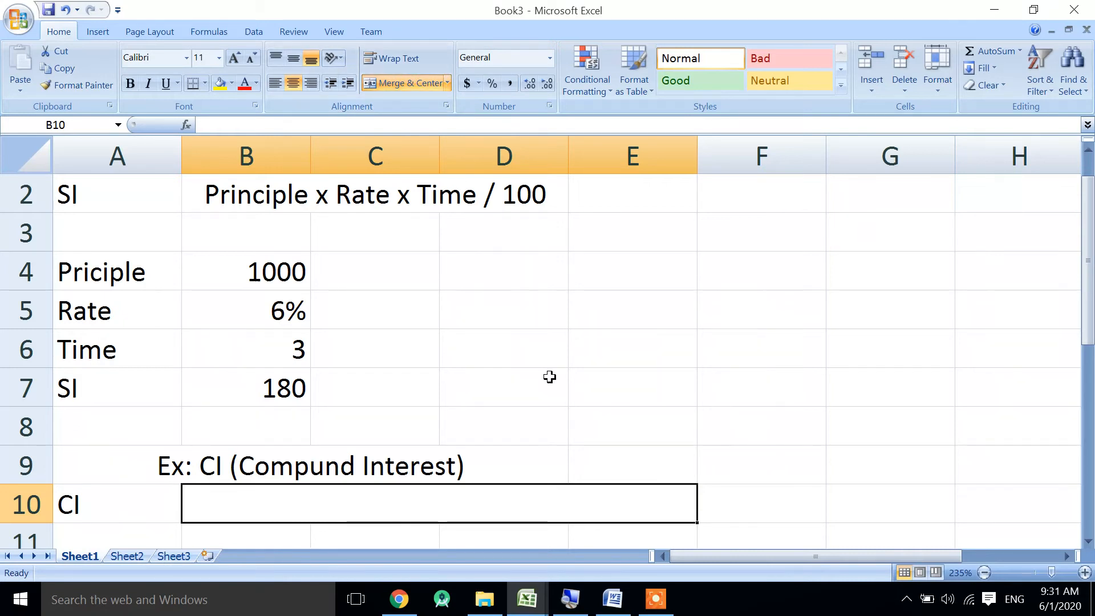
{"action": "type", "text": "Prinip"}
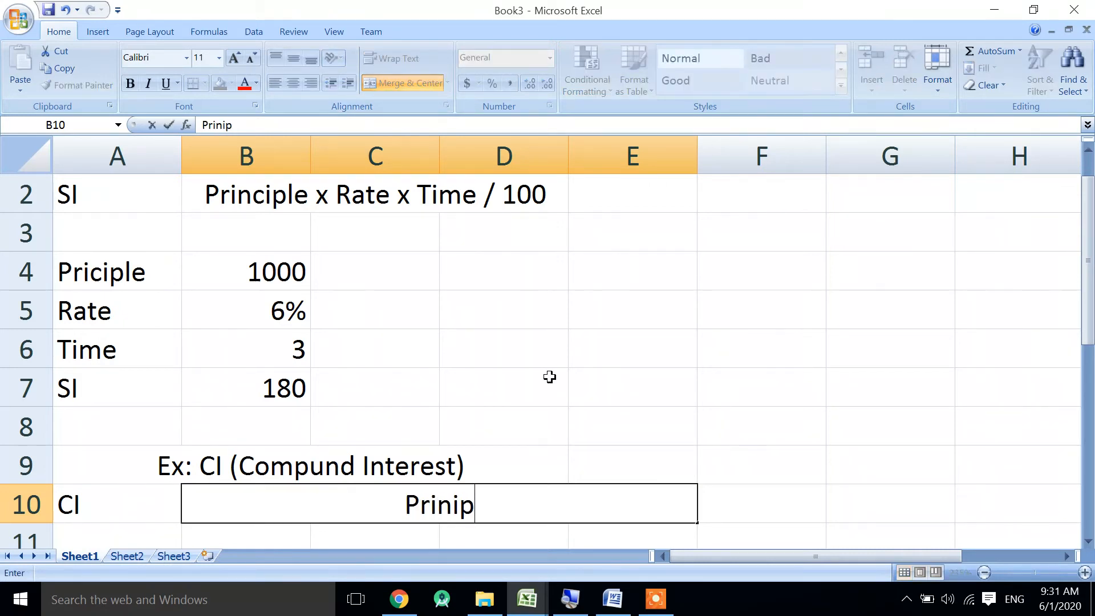
{"action": "key", "text": "BackSpace"}
{"action": "key", "text": "BackSpace"}
{"action": "key", "text": "BackSpace"}
{"action": "key", "text": "BackSpace"}
{"action": "key", "text": "BackSpace"}
{"action": "key", "text": "BackSpace"}
- Switch to the Word document and delete all of its contents
{"action": "key", "text": "alt+Tab"}
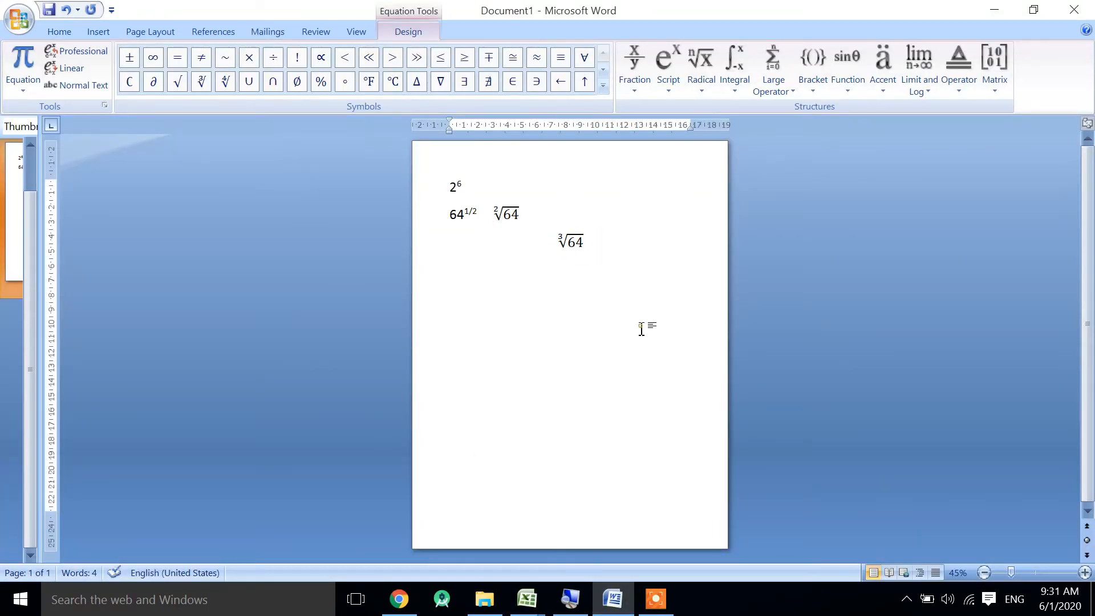
{"action": "key", "text": "ctrl+a"}
{"action": "key", "text": "Delete"}
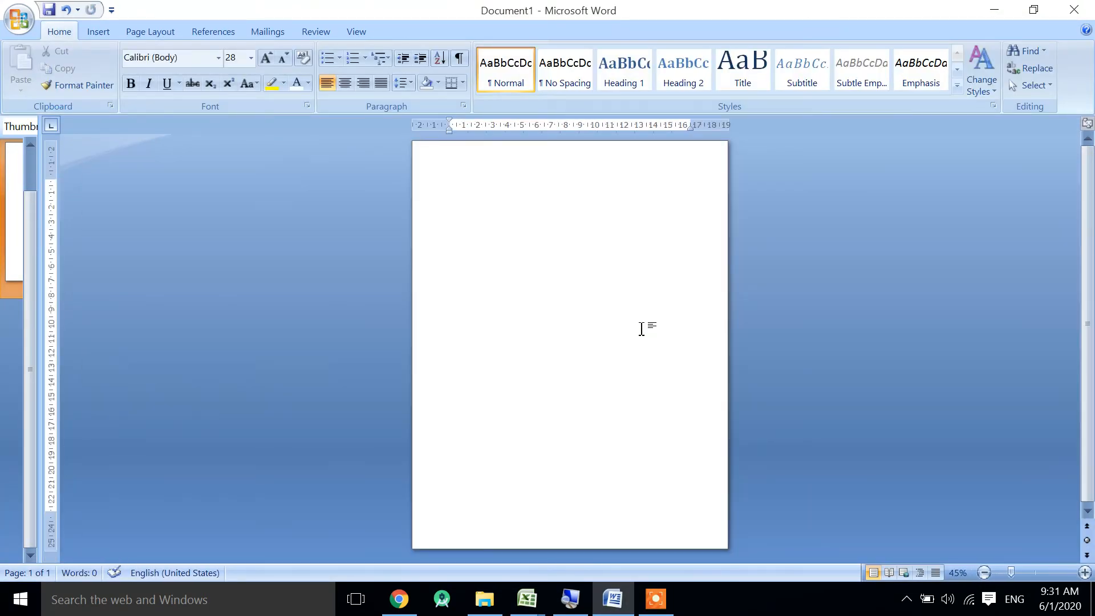
- Write the start of the compound interest formula, "Principle x(1+Rate)", in the empty document
{"action": "scroll", "coordinate": [641, 329], "scroll_direction": "up", "scroll_amount": 5, "text": "ctrl"}
{"action": "type", "text": "Prin"}
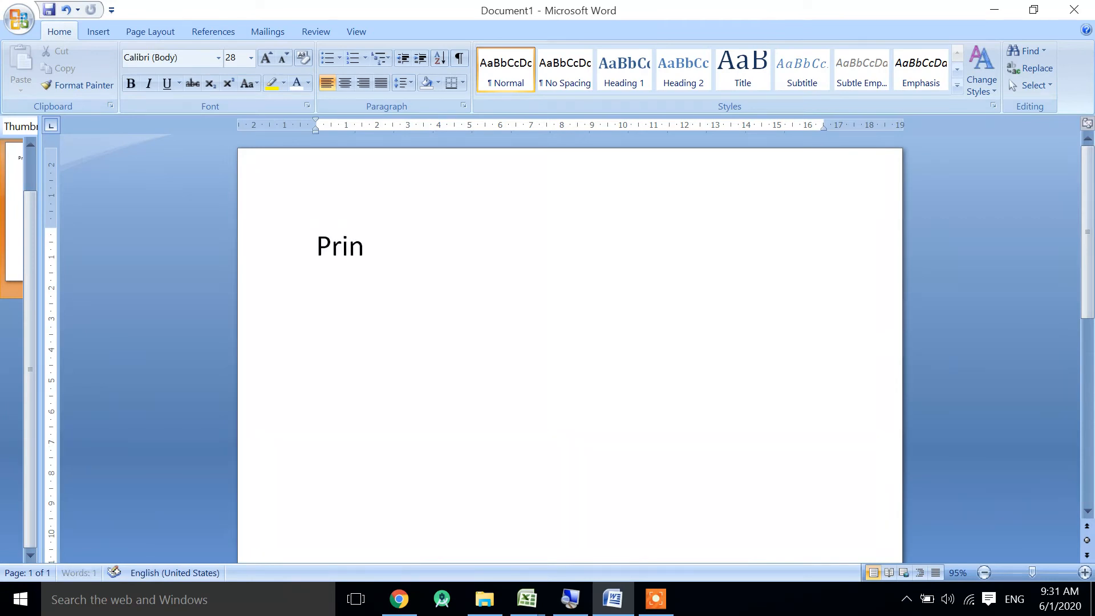
{"action": "type", "text": "cip;l"}
{"action": "key", "text": "BackSpace"}
{"action": "key", "text": "BackSpace"}
{"action": "type", "text": "le x Ra"}
{"action": "key", "text": "BackSpace"}
{"action": "key", "text": "BackSpace"}
{"action": "key", "text": "BackSpace"}
{"action": "type", "text": "(1+Rate)"}
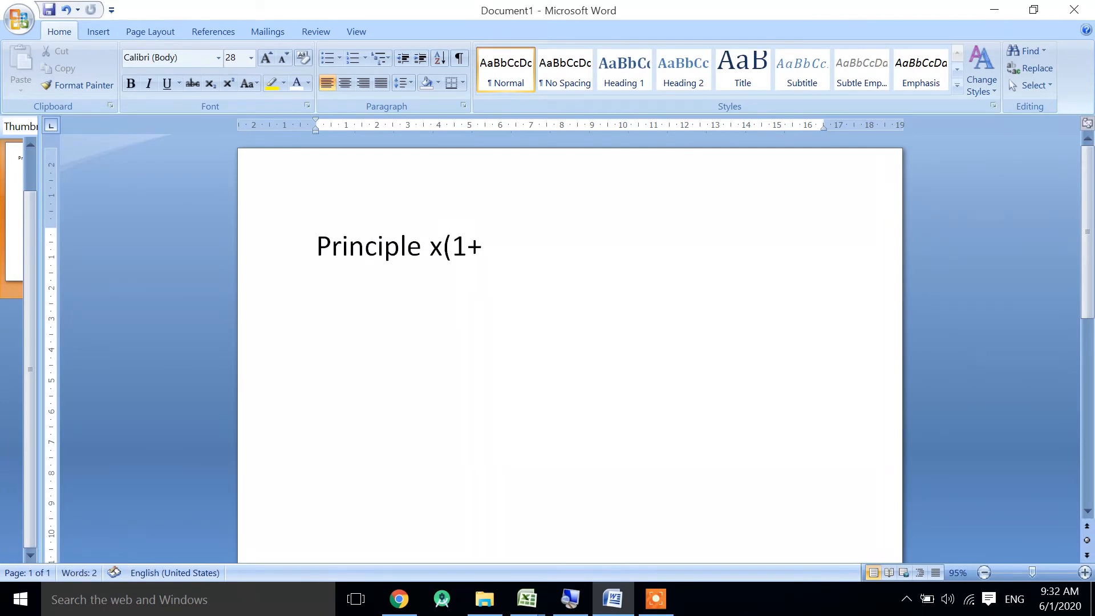
- Remove the "x" before the bracket so the formula reads "Principle (1+Rate)"
{"action": "key", "text": "Left"}
{"action": "key", "text": "Left"}
{"action": "key", "text": "Left"}
{"action": "key", "text": "Left"}
{"action": "key", "text": "Left"}
{"action": "key", "text": "Left"}
{"action": "key", "text": "Left"}
{"action": "key", "text": "Left"}
{"action": "key", "text": "BackSpace"}
{"action": "key", "text": "Right"}
{"action": "key", "text": "Right"}
{"action": "key", "text": "Right"}
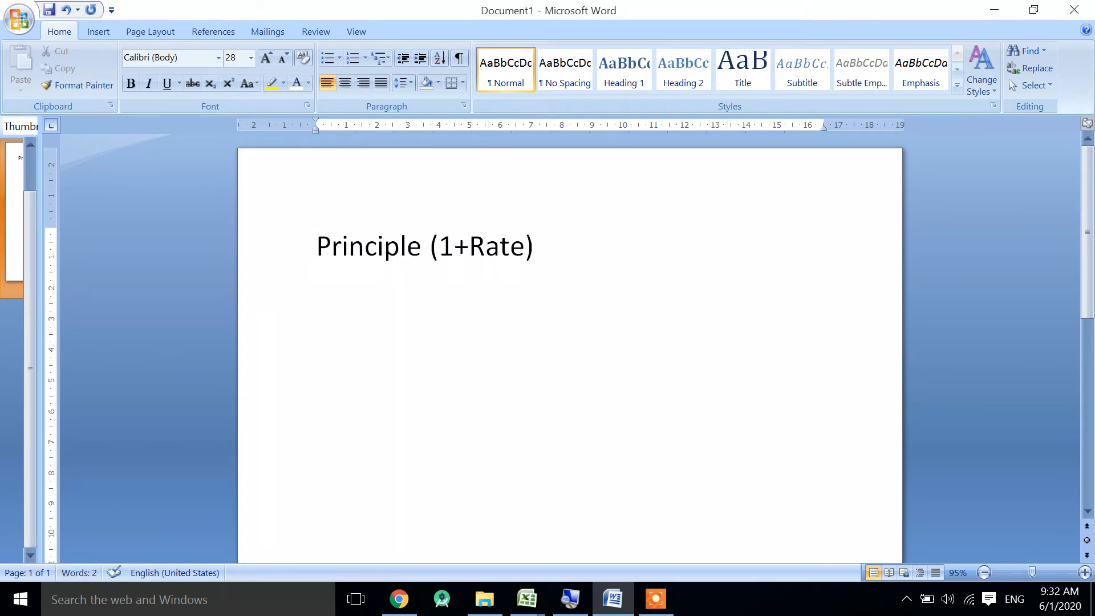
- Append "Time" as a superscript exponent after the bracket, followed by "-Principle" in normal text
{"action": "key", "text": "ctrl+shift+equal"}
{"action": "type", "text": "Time"}
{"action": "key", "text": "ctrl+shift+equal"}
{"action": "type", "text": "-Princi"}
{"action": "key", "text": "BackSpace"}
{"action": "type", "text": "cip;"}
{"action": "type", "text": "le"}
- Examine the parts of the compound interest formula in turn: the (1+Rate) bracket, the Time exponent and the subtracted Principle
{"action": "key", "text": "ctrl+shift+Left"}
{"action": "key", "text": "ctrl+shift+Left"}
{"action": "key", "text": "ctrl+shift+Left"}
{"action": "key", "text": "ctrl+shift+Left"}
{"action": "key", "text": "ctrl+shift+Left"}
{"action": "key", "text": "ctrl+shift+Left"}
{"action": "key", "text": "ctrl+shift+Left"}
{"action": "key", "text": "ctrl+shift+Left"}
{"action": "key", "text": "ctrl+shift+Right"}
{"action": "key", "text": "Left"}
{"action": "key", "text": "Left"}
{"action": "key", "text": "Left"}
{"action": "key", "text": "Left"}
{"action": "key", "text": "Left"}
{"action": "key", "text": "Left"}
{"action": "key", "text": "Left"}
{"action": "key", "text": "Left"}
{"action": "key", "text": "Left"}
{"action": "key", "text": "Left"}
{"action": "key", "text": "Right"}
{"action": "key", "text": "Right"}
{"action": "key", "text": "Right"}
{"action": "key", "text": "Right"}
{"action": "key", "text": "Right"}
{"action": "key", "text": "Right"}
{"action": "key", "text": "shift+Right"}
{"action": "key", "text": "shift+Right"}
{"action": "key", "text": "shift+Right"}
{"action": "key", "text": "shift+Right"}
{"action": "key", "text": "shift+Right"}
{"action": "key", "text": "shift+Right"}
{"action": "key", "text": "shift+Right"}
{"action": "key", "text": "shift+Right"}
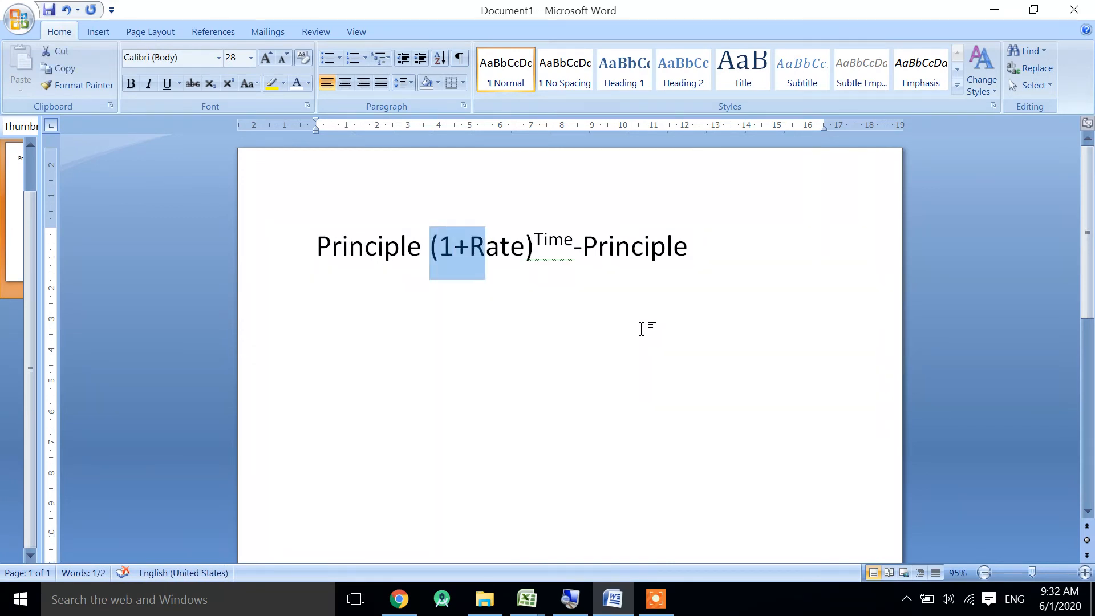
{"action": "key", "text": "Right"}
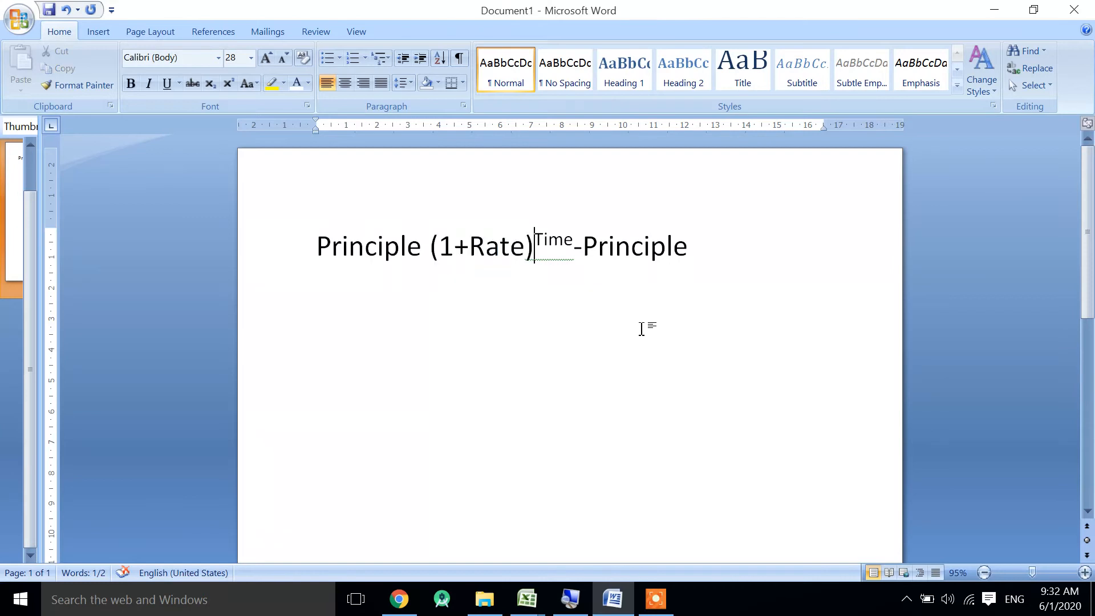
{"action": "key", "text": "shift+Right"}
{"action": "key", "text": "shift+Right"}
{"action": "key", "text": "shift+Right"}
{"action": "key", "text": "shift+Right"}
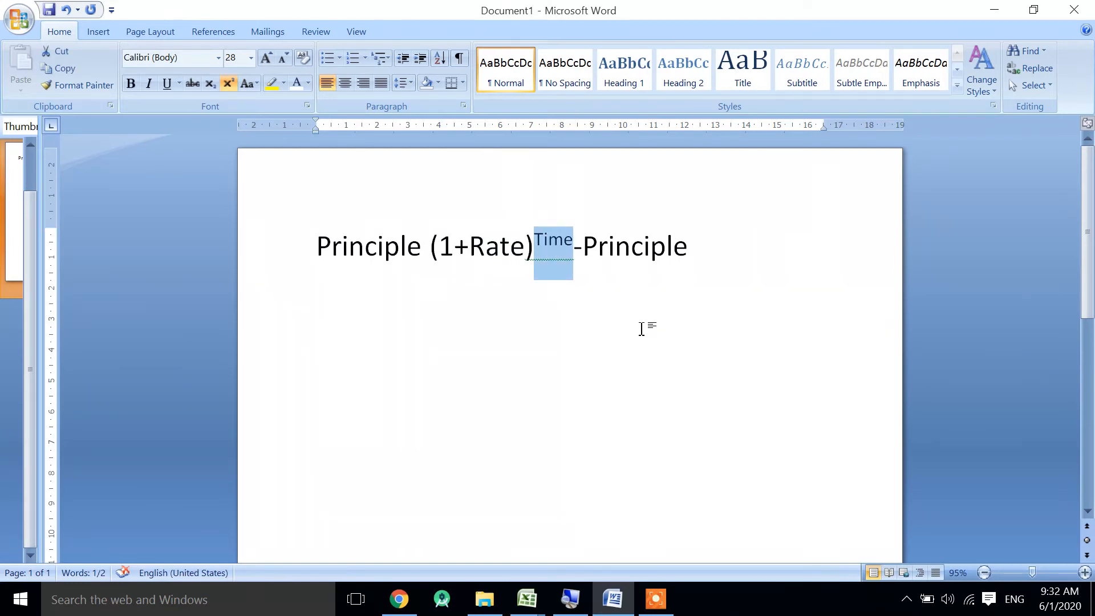
{"action": "key", "text": "Right"}
{"action": "key", "text": "shift+Right"}
{"action": "key", "text": "shift+Right"}
{"action": "key", "text": "shift+Right"}
{"action": "key", "text": "shift+Right"}
{"action": "key", "text": "shift+Right"}
{"action": "key", "text": "shift+Right"}
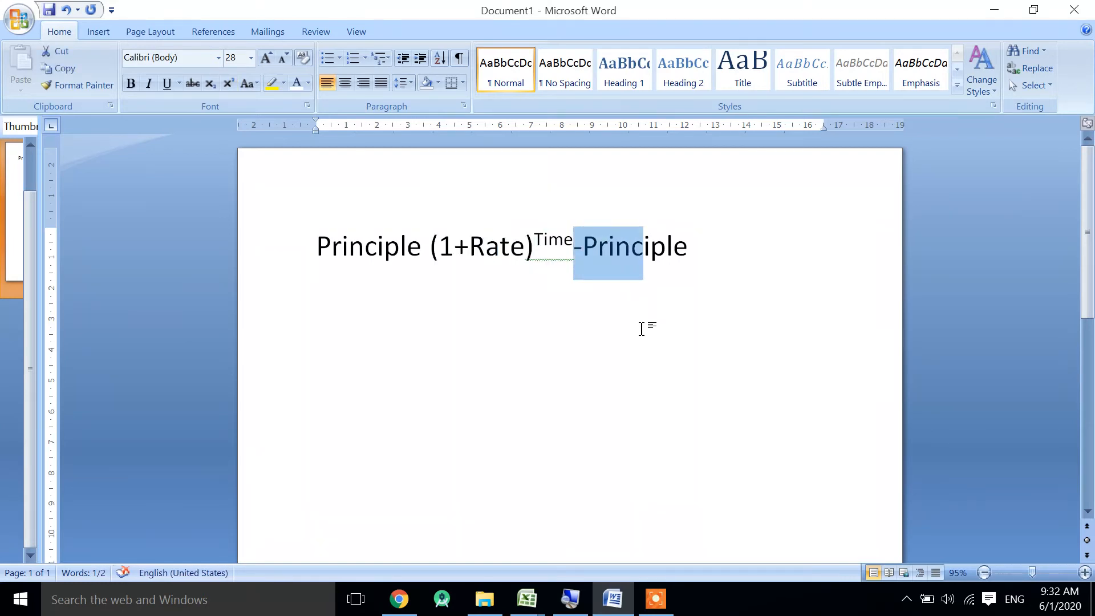
- Switch to the Excel workbook and copy the Priciple, Rate and Time rows with their values (A4:B6) to A11
{"action": "key", "text": "alt+Tab"}
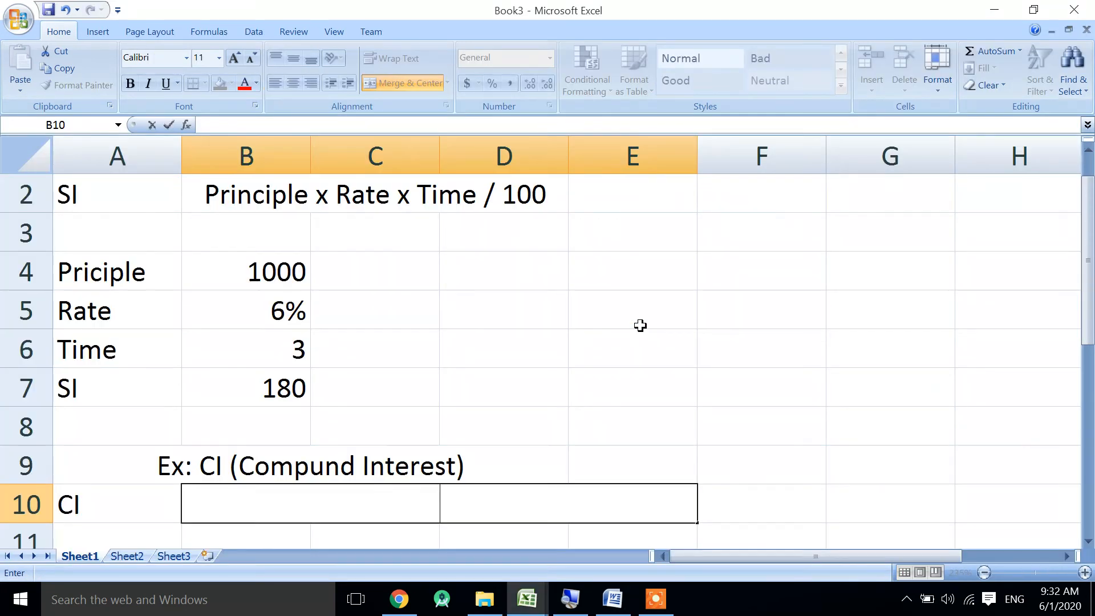
{"action": "key", "text": "Down"}
{"action": "key", "text": "Up"}
{"action": "key", "text": "Down"}
{"action": "key", "text": "Down"}
{"action": "key", "text": "Left"}
{"action": "key", "text": "Up"}
{"action": "key", "text": "Up"}
{"action": "key", "text": "Up"}
{"action": "key", "text": "Up"}
{"action": "key", "text": "Up"}
{"action": "key", "text": "Up"}
{"action": "key", "text": "Up"}
{"action": "key", "text": "Up"}
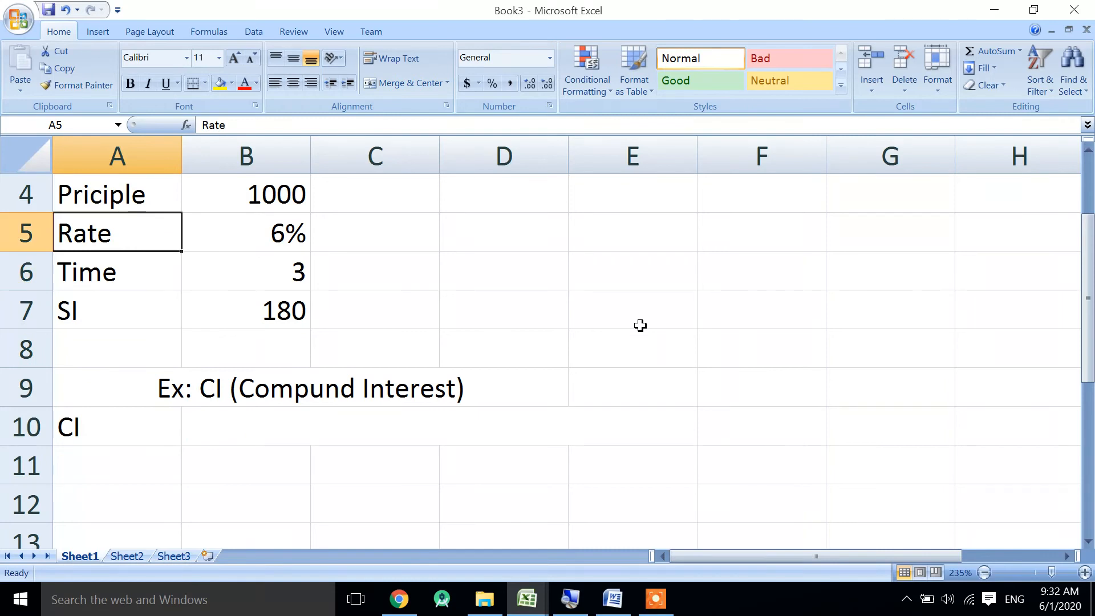
{"action": "key", "text": "shift+Right"}
{"action": "key", "text": "shift+Right"}
{"action": "key", "text": "shift+Left"}
{"action": "key", "text": "shift+Down"}
{"action": "key", "text": "shift+Down"}
{"action": "key", "text": "ctrl+c"}
{"action": "key", "text": "Down"}
{"action": "key", "text": "Down"}
{"action": "key", "text": "Down"}
{"action": "key", "text": "Down"}
{"action": "key", "text": "Down"}
{"action": "key", "text": "Down"}
{"action": "key", "text": "Down"}
{"action": "key", "text": "ctrl+v"}
- Label cell A14, below the copied Time row, as "CI"
{"action": "key", "text": "Down"}
{"action": "key", "text": "Down"}
{"action": "key", "text": "Down"}
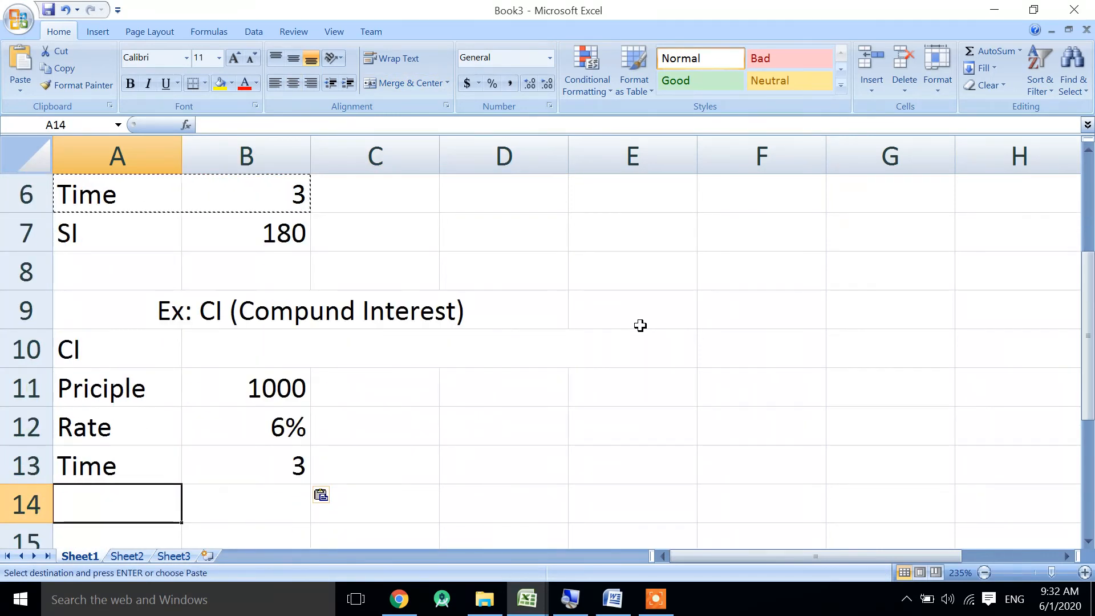
{"action": "type", "text": "CI"}
{"action": "key", "text": "Tab"}
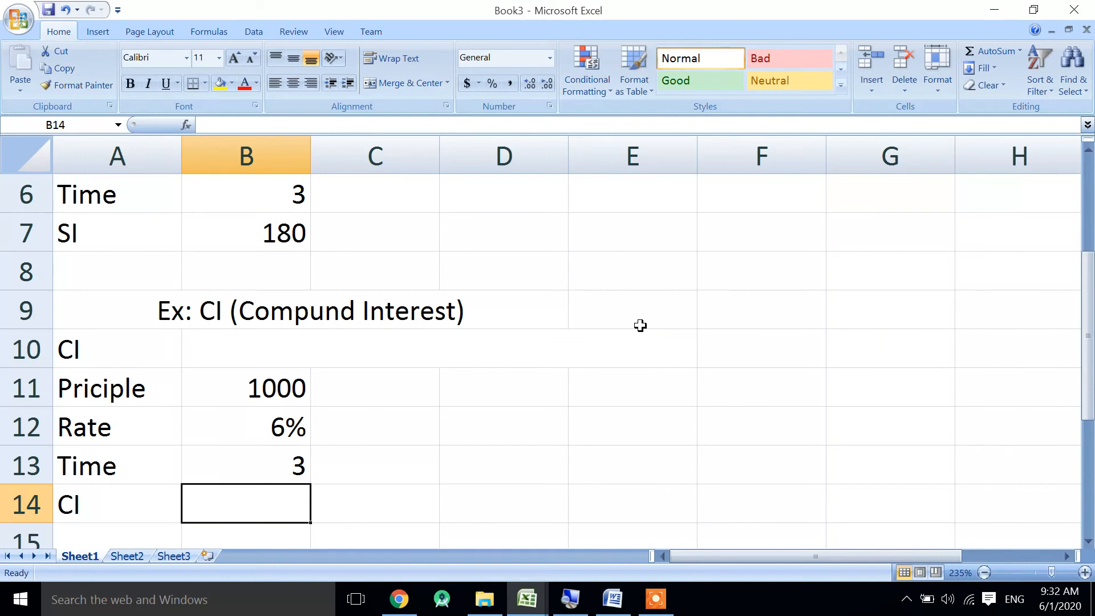
- Arrange the Excel workbook and the Word formula document side by side, with the document zoomed to 90%
{"action": "key", "text": "super+Right"}
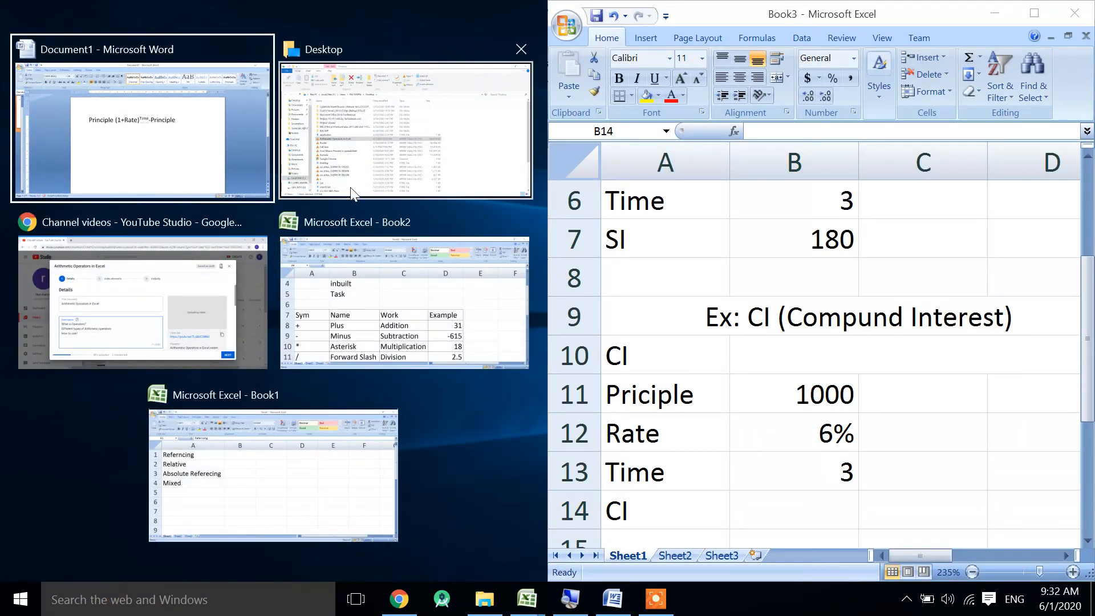
{"action": "left_click", "coordinate": [212, 153]}
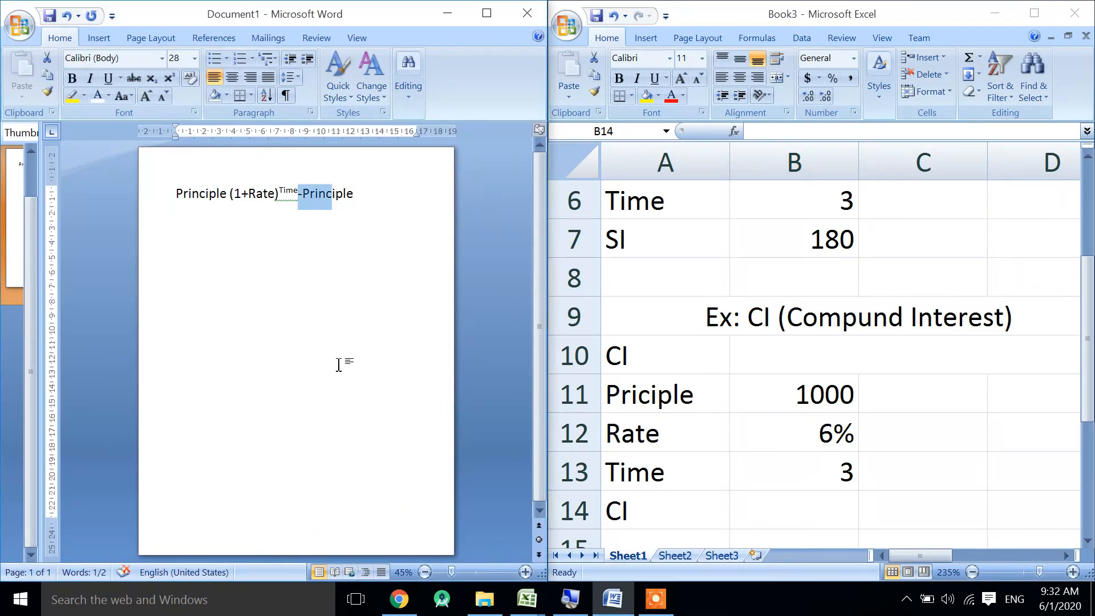
{"action": "scroll", "coordinate": [338, 364], "scroll_direction": "up", "scroll_amount": 1}
{"action": "scroll", "coordinate": [338, 365], "scroll_direction": "down", "scroll_amount": 1}
{"action": "left_click", "coordinate": [525, 572]}
{"action": "left_click", "coordinate": [525, 572]}
{"action": "left_click", "coordinate": [525, 572]}
{"action": "left_click", "coordinate": [525, 572]}
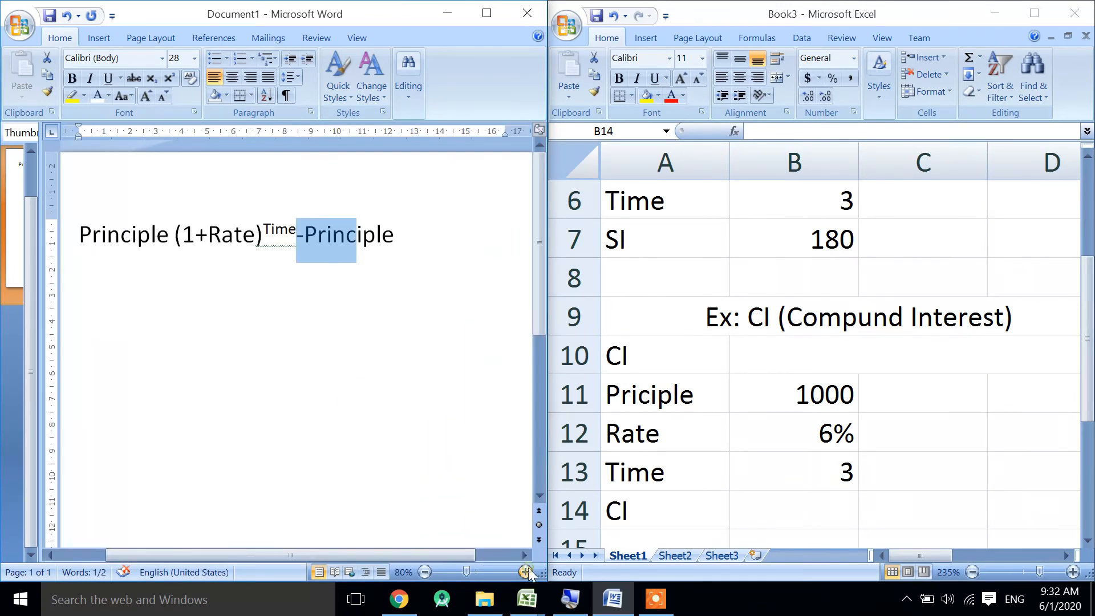
{"action": "left_click", "coordinate": [526, 571]}
{"action": "left_click", "coordinate": [365, 376]}
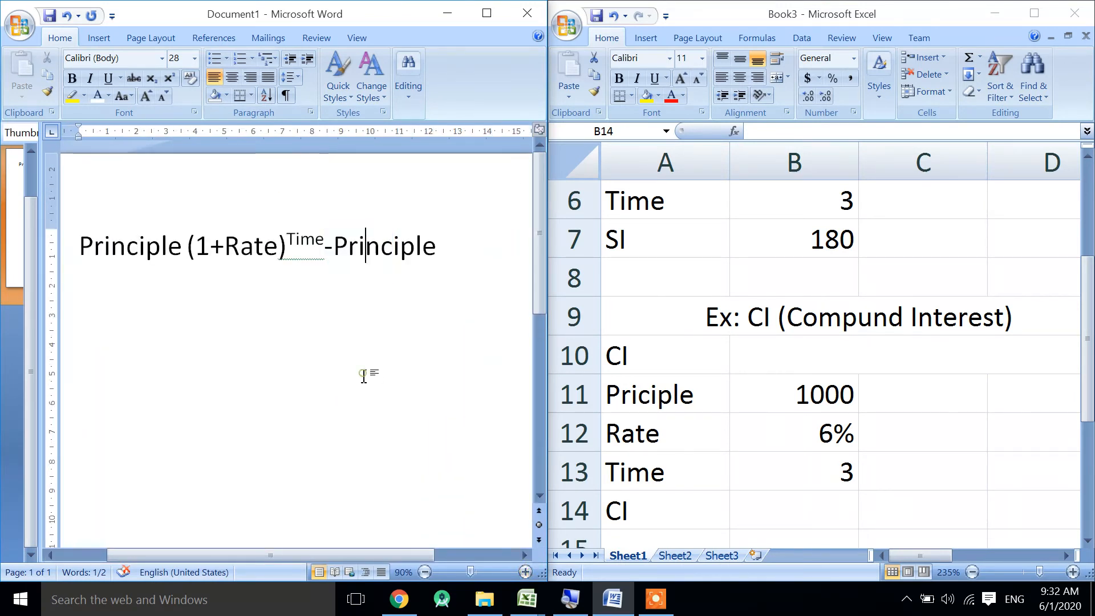
- Start the compound interest formula in B14 as =B11(1+B12), referencing the principal and rate cells
{"action": "left_click", "coordinate": [779, 516]}
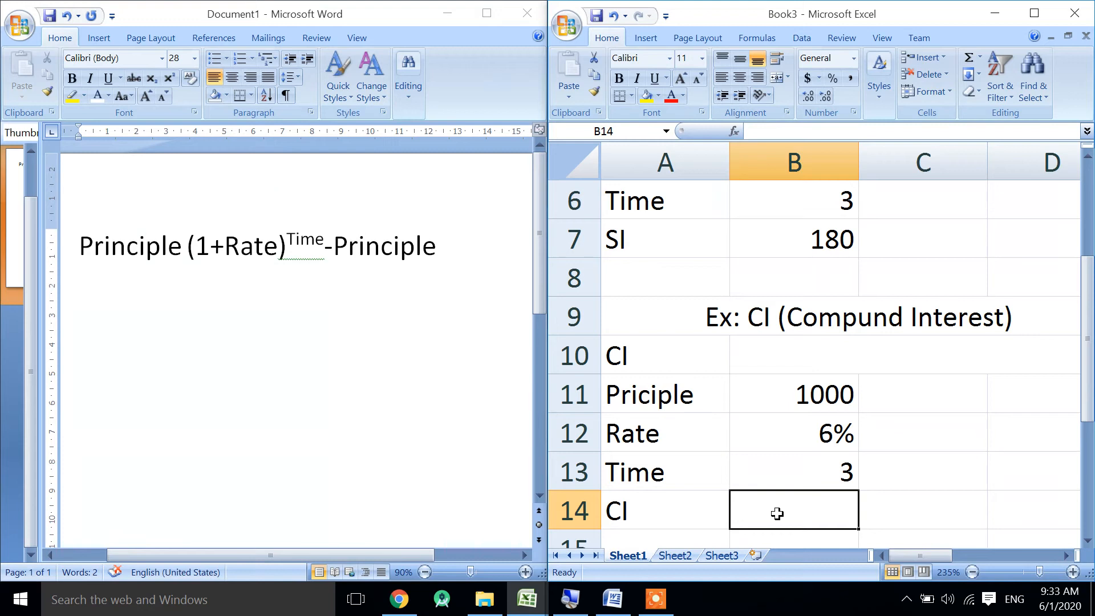
{"action": "type", "text": "="}
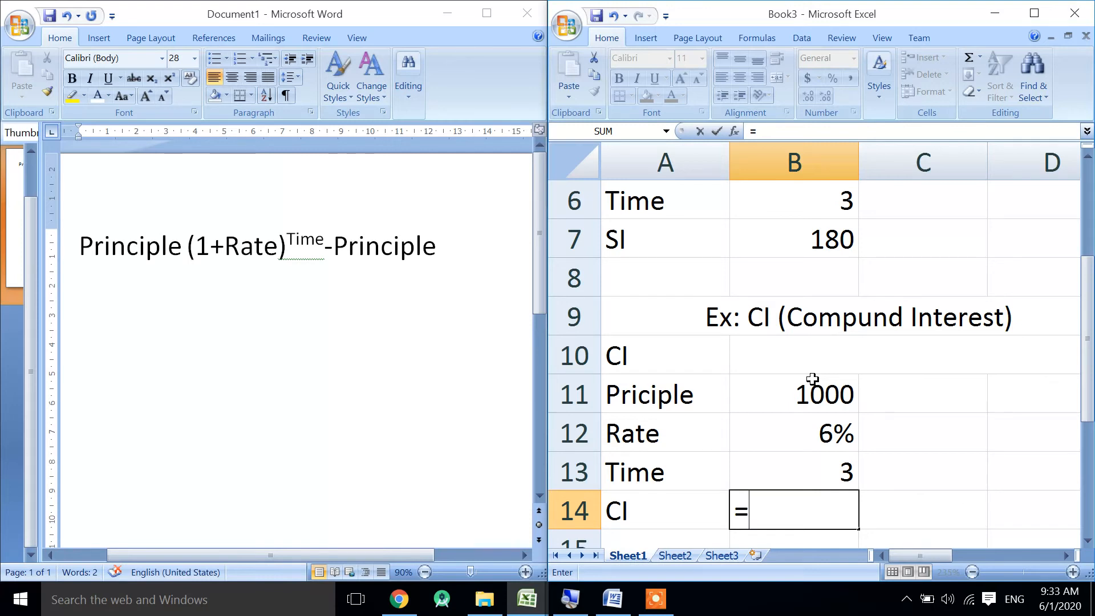
{"action": "left_click", "coordinate": [811, 404]}
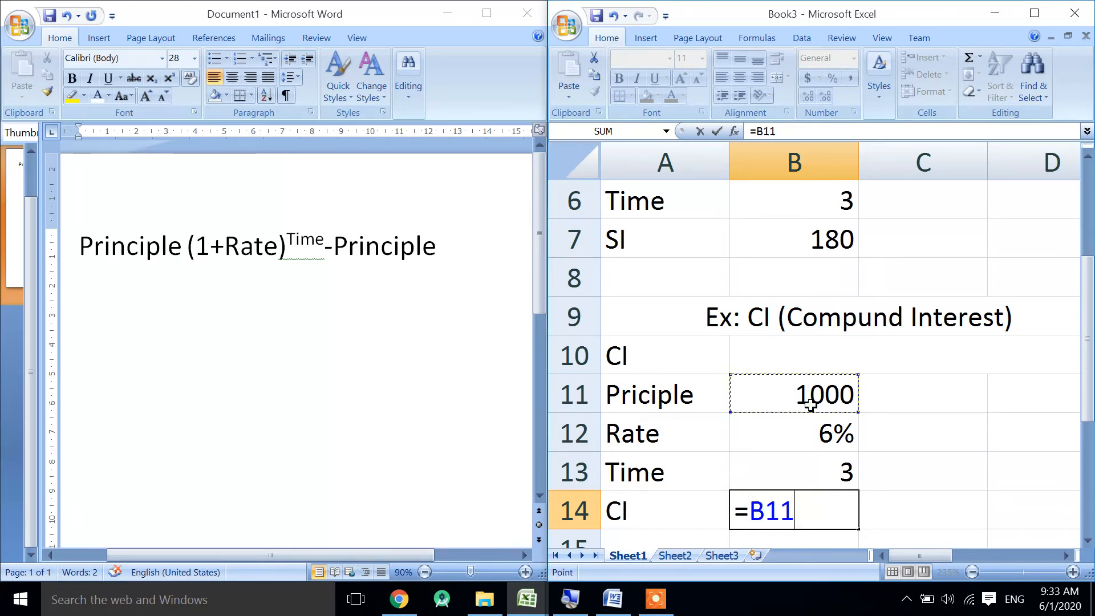
{"action": "type", "text": "(1+"}
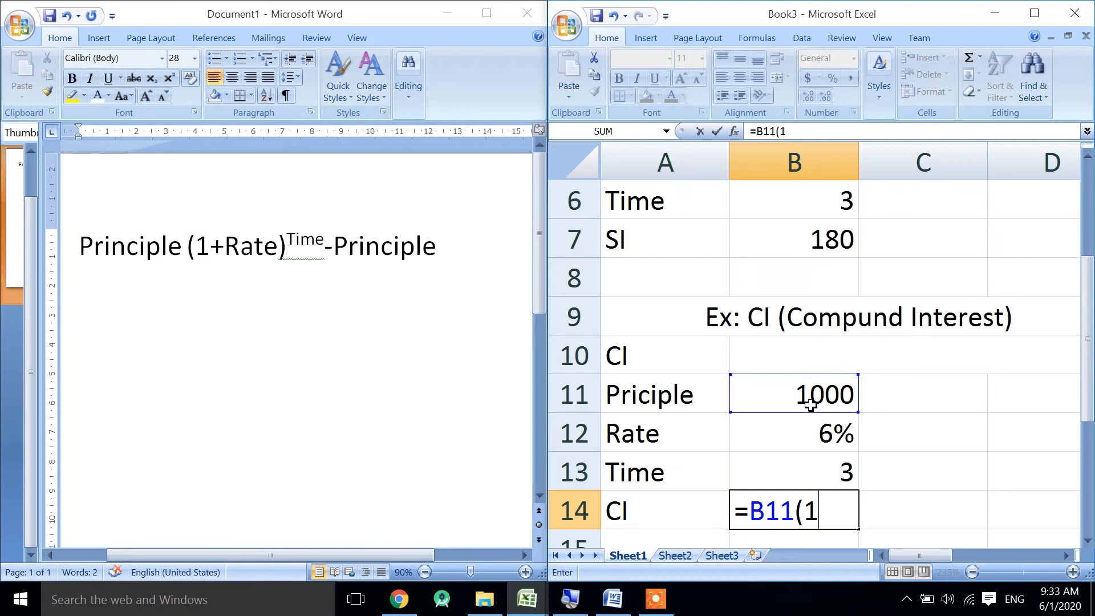
{"action": "left_click", "coordinate": [843, 444]}
{"action": "type", "text": ")"}
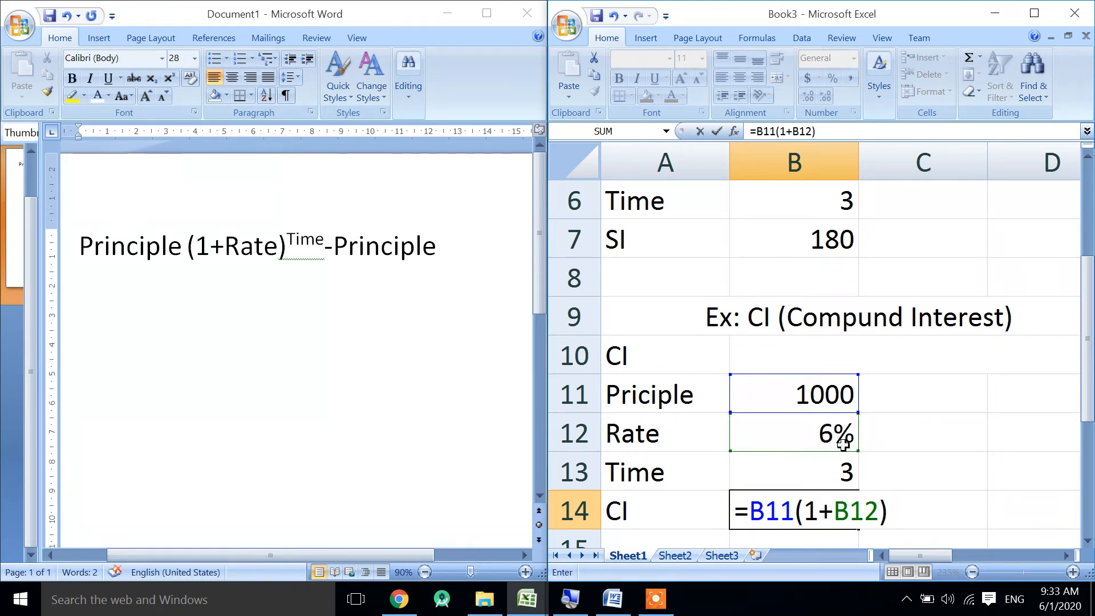
- Insert a multiplication sign between B11 and the bracket so the formula reads =B11*(1+B12)
{"action": "left_click_drag", "start_coordinate": [794, 511], "coordinate": [894, 502]}
{"action": "left_click", "coordinate": [819, 512]}
{"action": "left_click", "coordinate": [796, 511]}
{"action": "type", "text": "*"}
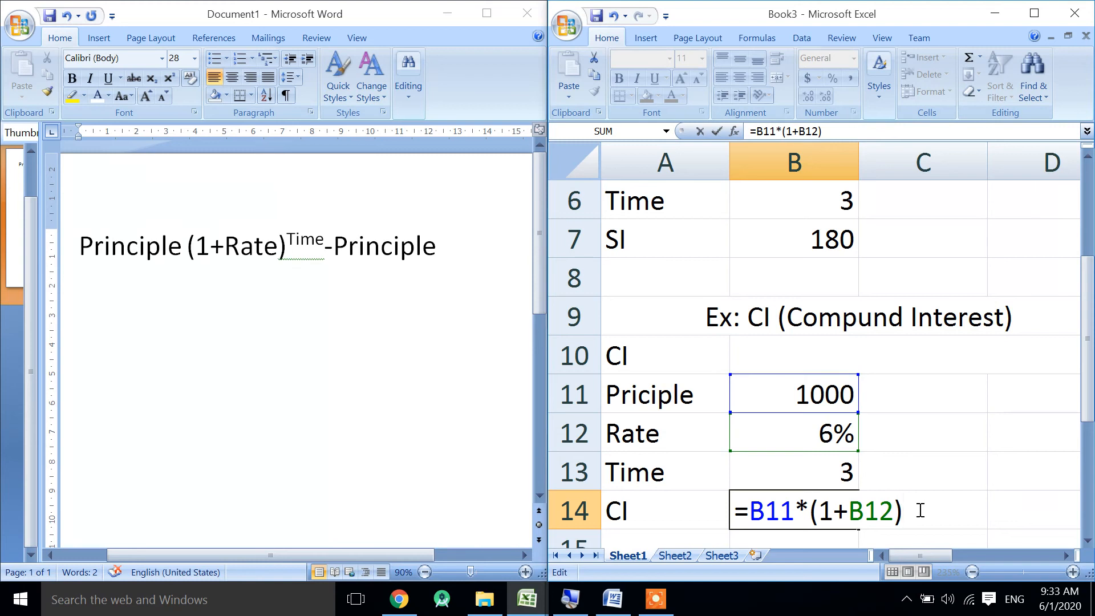
- Raise the bracket to the time in B13 and subtract the principal, completing =B11*(1+B12)^B13-B11
{"action": "type", "text": "^"}
{"action": "left_click", "coordinate": [808, 471]}
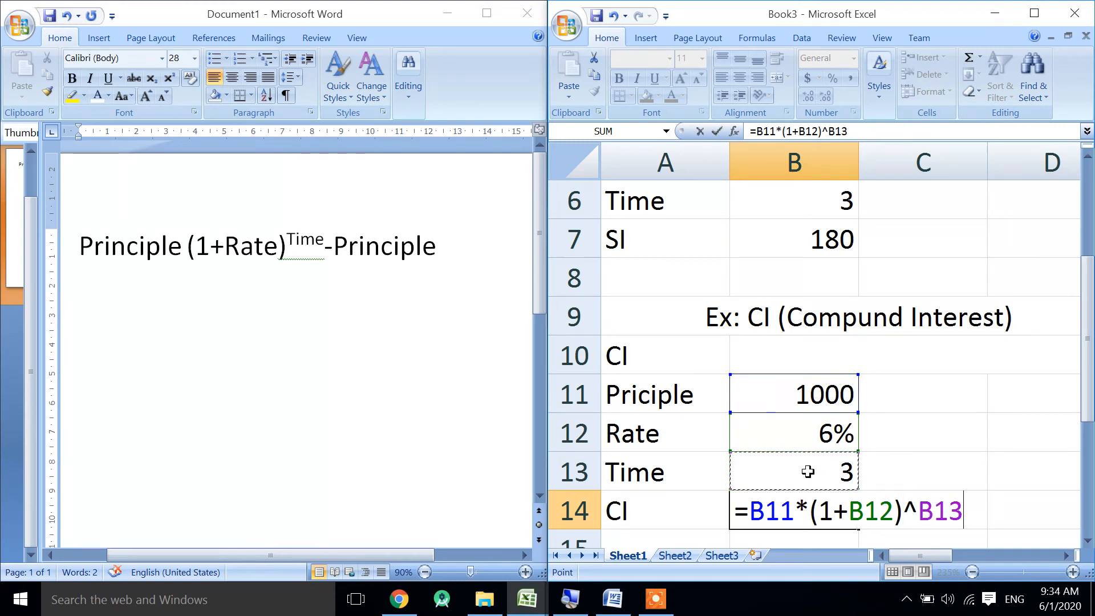
{"action": "type", "text": "-"}
{"action": "left_click", "coordinate": [792, 402]}
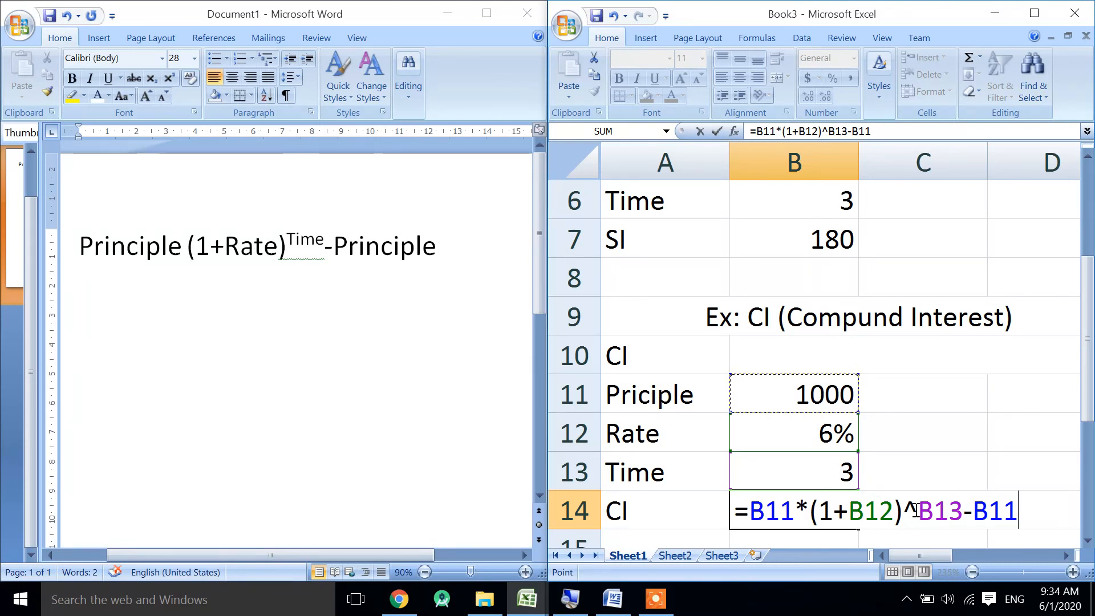
- Examine the parts of the B14 formula: the bracket, the exponent, the multiplication by B11 and the final subtraction
{"action": "left_click_drag", "start_coordinate": [908, 508], "coordinate": [807, 499]}
{"action": "right_click", "coordinate": [974, 516]}
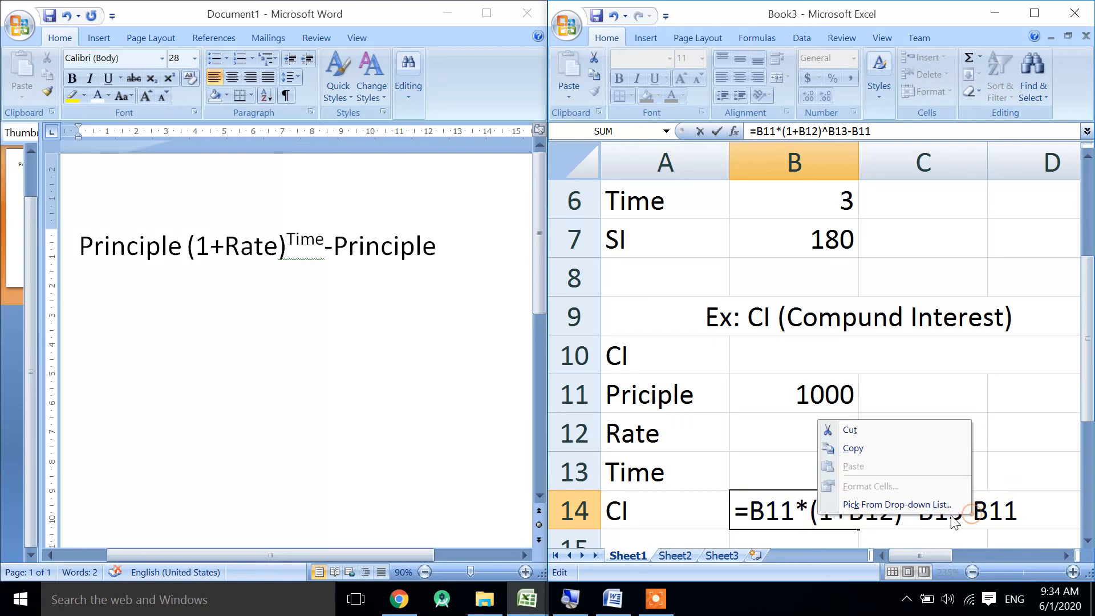
{"action": "key", "text": "Escape"}
{"action": "left_click_drag", "start_coordinate": [964, 510], "coordinate": [810, 507]}
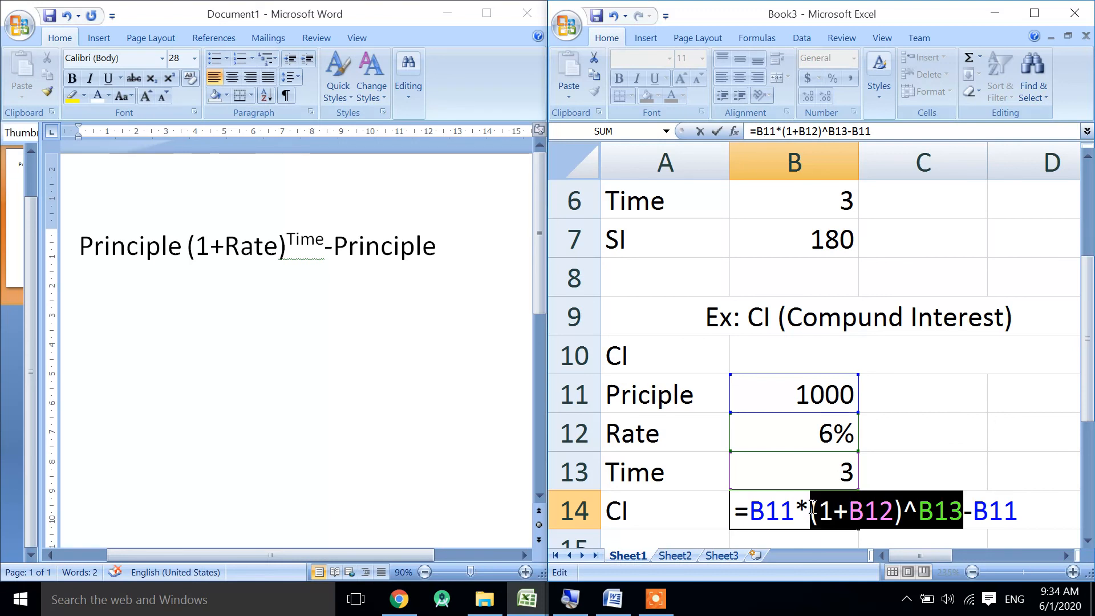
{"action": "left_click_drag", "start_coordinate": [964, 510], "coordinate": [750, 498]}
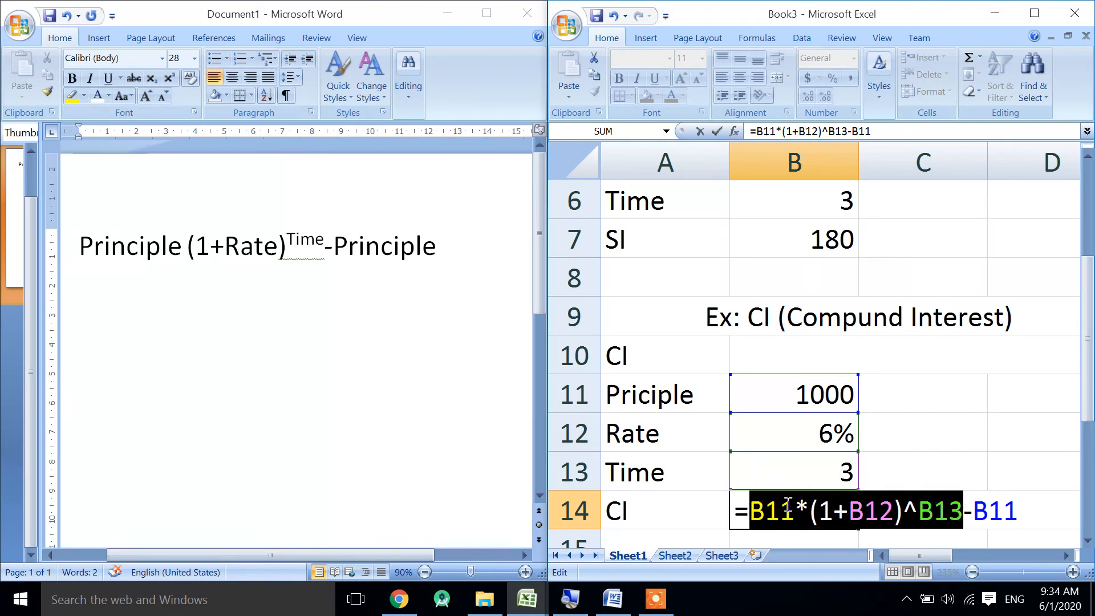
{"action": "left_click", "coordinate": [1030, 513]}
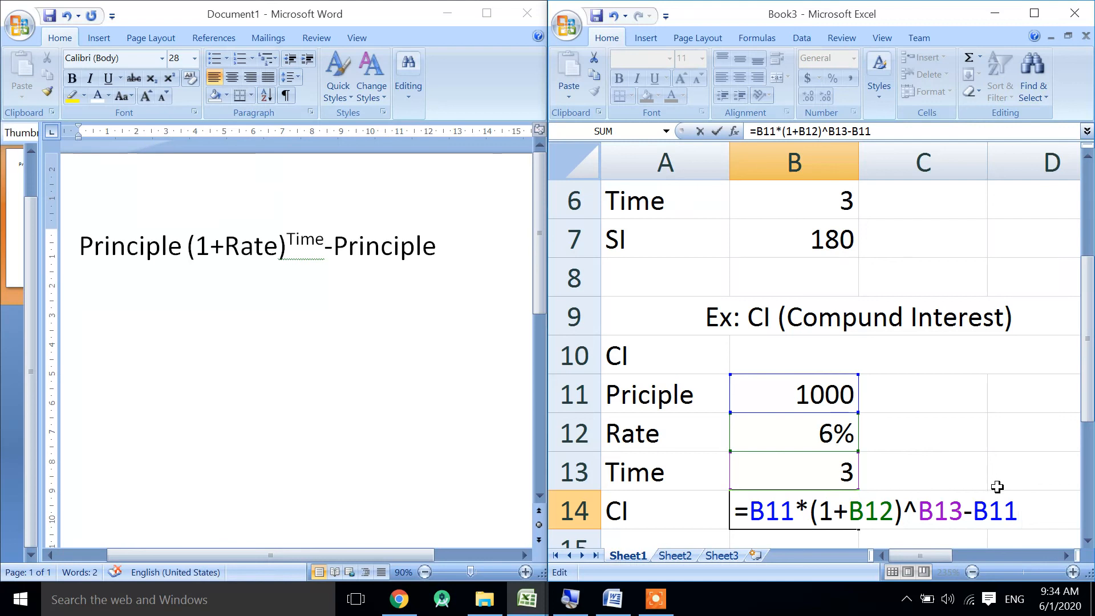
{"action": "left_click_drag", "start_coordinate": [903, 510], "coordinate": [817, 508]}
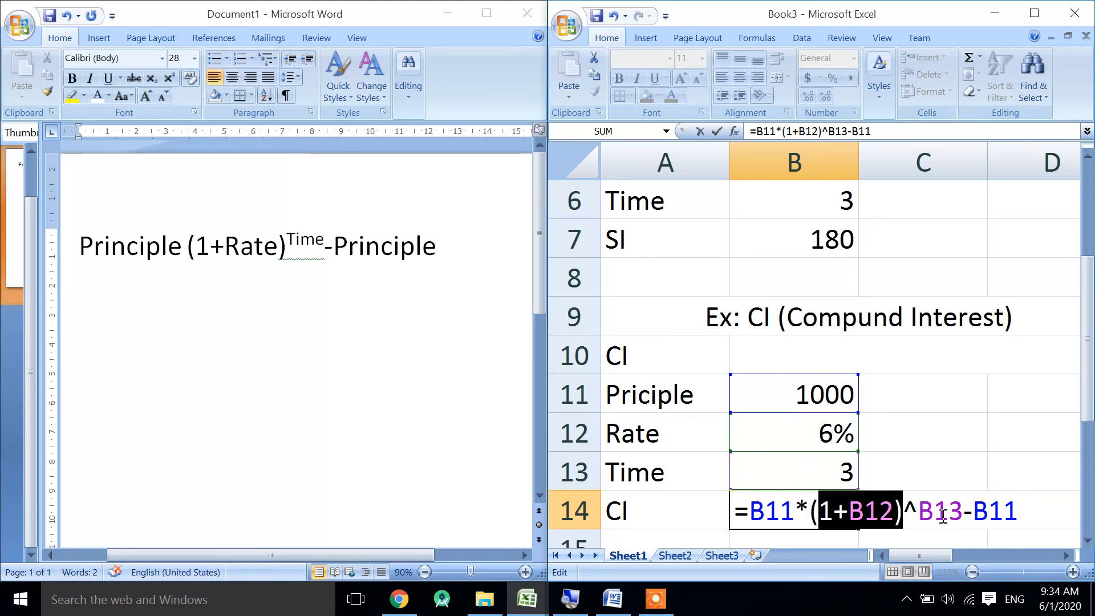
- Commit the compound interest formula in B14 and check its result against the Rate and Time cells above
{"action": "key", "text": "Return"}
{"action": "key", "text": "Up"}
{"action": "key", "text": "Up"}
{"action": "key", "text": "Up"}
{"action": "key", "text": "Down"}
{"action": "key", "text": "Down"}
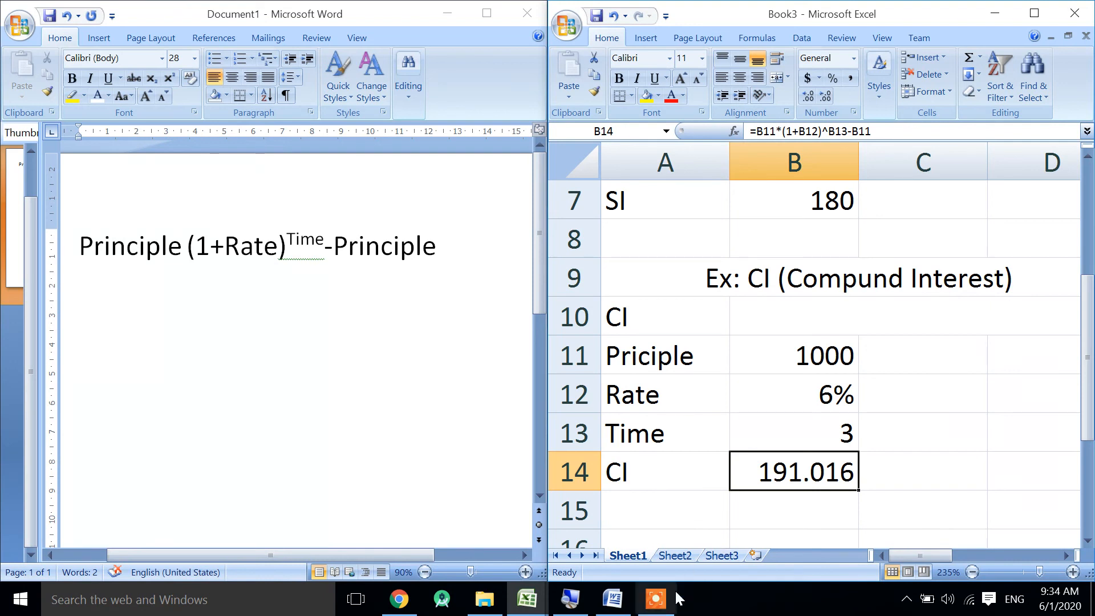
{"action": "left_click", "coordinate": [656, 598]}
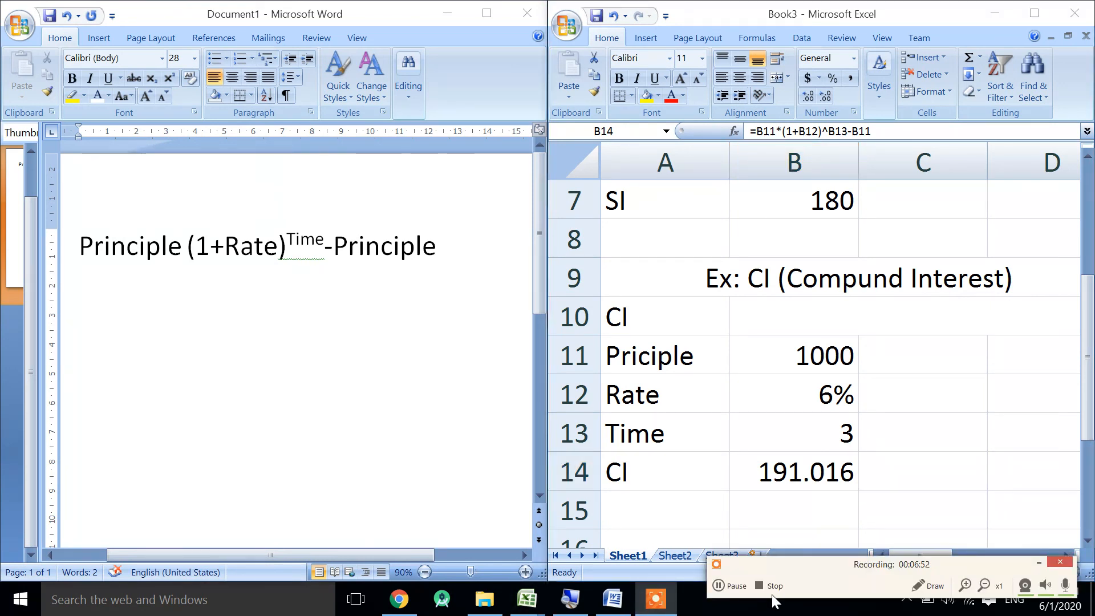